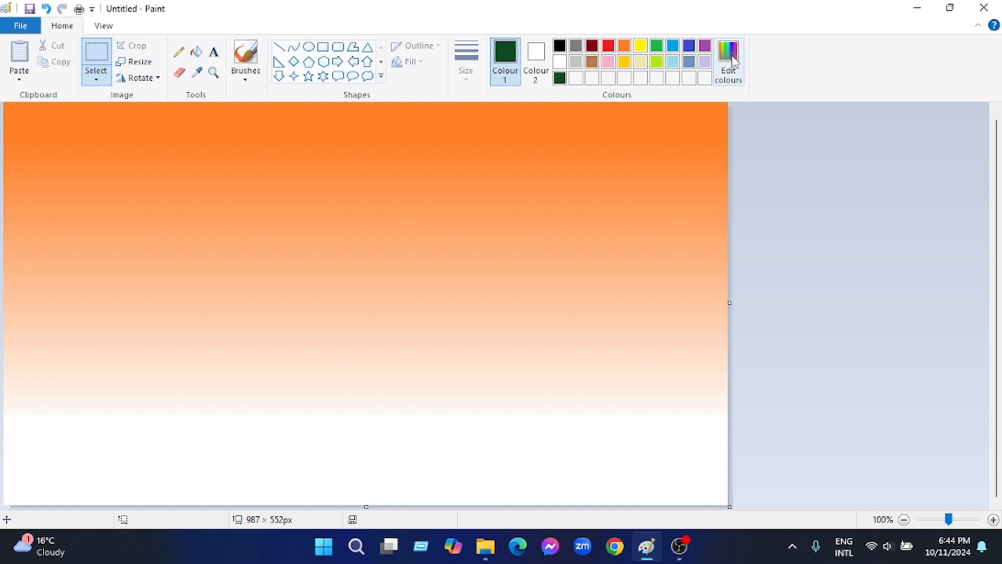
Mix a slightly lighter dark green and brush a solid rolling hill across the lower canvas beneath the orange sky
left_click(729, 63)
left_click_drag(657, 249, 658, 277)
key("Return")
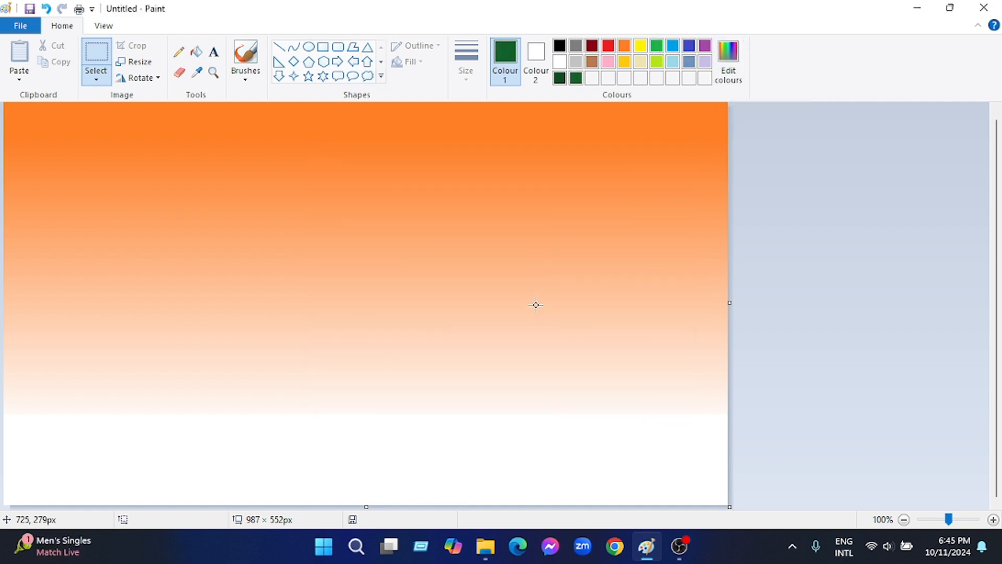
left_click(231, 65)
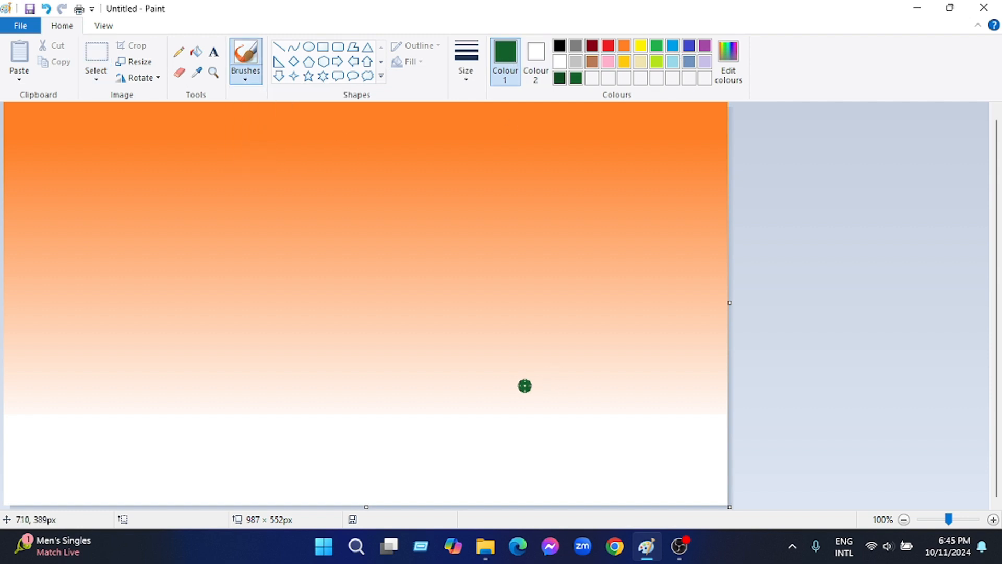
mouse_move(11, 410)
left_mouse_down()
mouse_move(114, 444)
mouse_move(477, 438)
mouse_move(707, 451)
mouse_move(518, 423)
mouse_move(6, 405)
mouse_move(106, 422)
mouse_move(543, 432)
mouse_move(730, 465)
left_mouse_up()
mouse_move(20, 436)
left_mouse_down()
mouse_move(479, 485)
mouse_move(720, 485)
mouse_move(658, 471)
mouse_move(663, 502)
left_mouse_up()
mouse_move(8, 388)
left_mouse_down()
mouse_move(117, 406)
mouse_move(289, 405)
mouse_move(279, 409)
mouse_move(726, 434)
mouse_move(155, 415)
left_mouse_up()
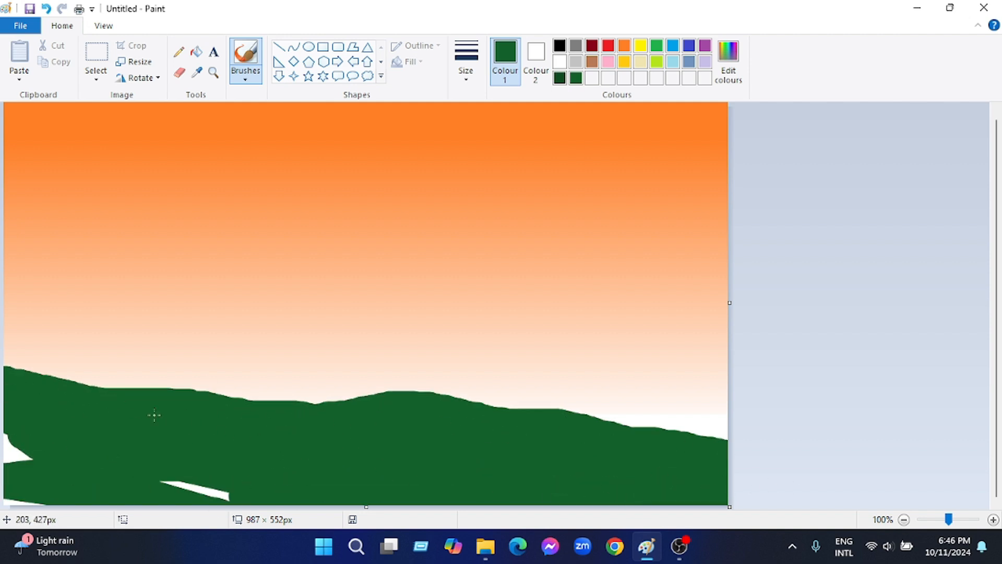
mouse_move(363, 404)
left_mouse_down()
mouse_move(52, 372)
mouse_move(15, 439)
mouse_move(261, 502)
mouse_move(274, 424)
mouse_move(389, 401)
mouse_move(485, 410)
left_mouse_up()
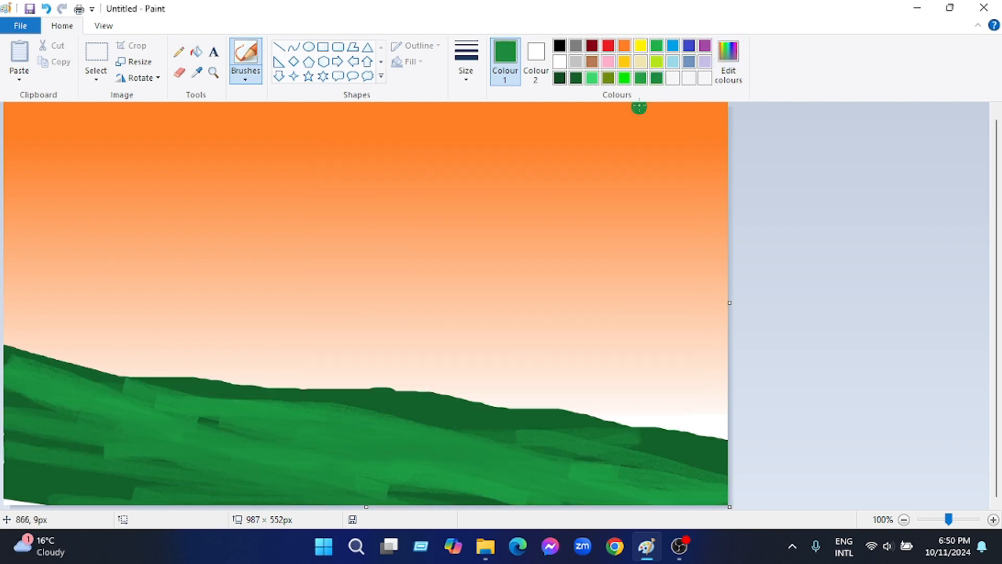
Brush light green strokes across the dark green hill, undoing one unwanted stroke
mouse_move(78, 439)
left_mouse_down()
mouse_move(214, 425)
mouse_move(409, 494)
mouse_move(141, 441)
mouse_move(58, 397)
mouse_move(134, 434)
mouse_move(522, 444)
mouse_move(710, 480)
left_mouse_up()
key("ctrl+z")
mouse_move(446, 416)
left_mouse_down()
mouse_move(602, 458)
mouse_move(31, 413)
left_mouse_up()
Set the brush colour to RGB 32, 162, 71 and paint it over the light green streaks on the hill
left_click(729, 62)
left_click_drag(661, 231, 662, 255)
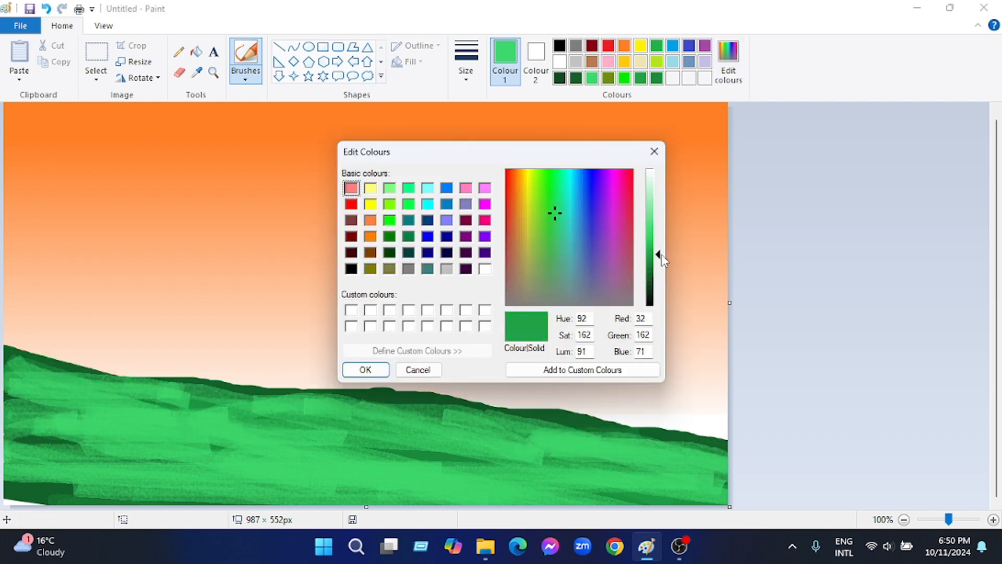
left_click(365, 369)
mouse_move(626, 443)
left_mouse_down()
mouse_move(293, 446)
mouse_move(322, 502)
mouse_move(367, 432)
mouse_move(720, 491)
mouse_move(569, 433)
mouse_move(5, 454)
mouse_move(24, 423)
mouse_move(107, 422)
mouse_move(312, 473)
left_mouse_up()
Darken the brush green one shade and blend it over the whole hill
left_click(729, 63)
left_click_drag(660, 254, 658, 264)
left_click(365, 369)
mouse_move(306, 466)
left_mouse_down()
mouse_move(138, 376)
mouse_move(222, 441)
mouse_move(574, 460)
mouse_move(262, 419)
mouse_move(144, 533)
mouse_move(87, 497)
mouse_move(633, 447)
left_mouse_up()
Set the brush colour to RGB 24, 122, 54 and cover the hill from its crest to the lower left corner
left_click(729, 62)
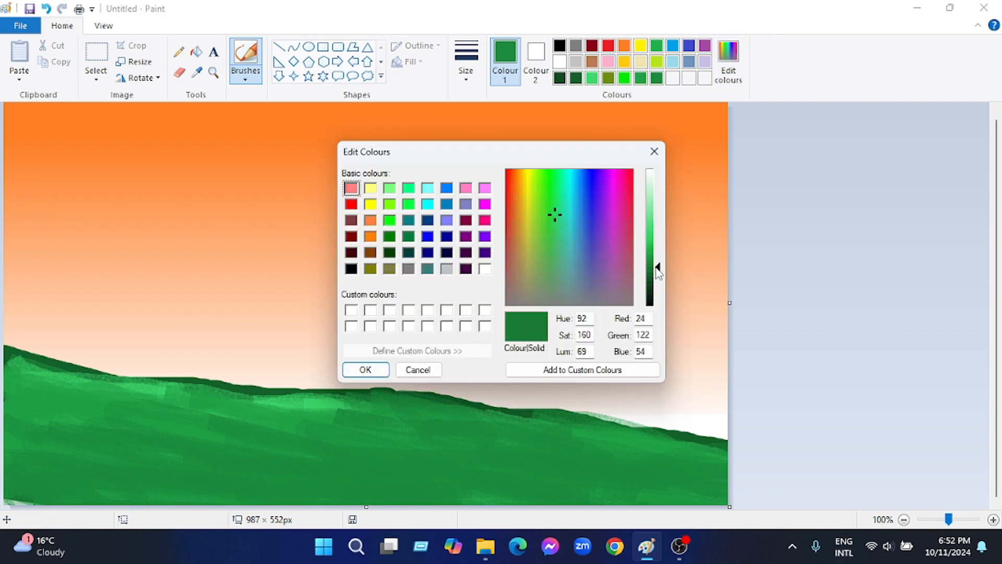
left_click(366, 370)
mouse_move(31, 368)
left_mouse_down()
mouse_move(21, 358)
mouse_move(15, 418)
mouse_move(48, 468)
mouse_move(99, 437)
mouse_move(308, 483)
mouse_move(381, 470)
mouse_move(281, 400)
mouse_move(138, 406)
mouse_move(470, 425)
mouse_move(441, 432)
mouse_move(517, 404)
left_mouse_up()
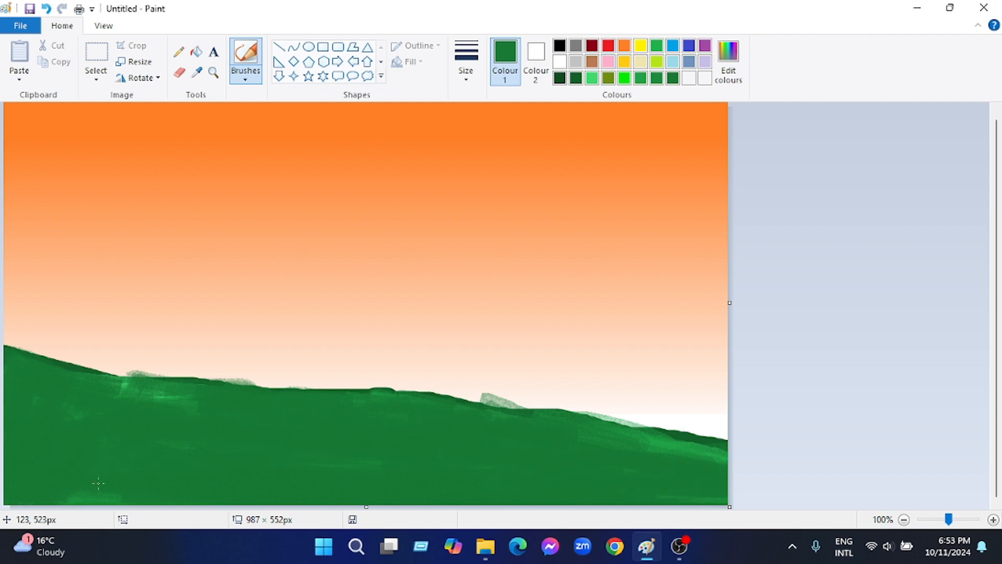
left_click_drag(99, 484, 124, 499)
Darken the brush green slightly and paint it along the hill's upper slope
left_click(728, 61)
left_click_drag(659, 266, 659, 271)
left_click(365, 370)
left_click_drag(94, 396, 276, 405)
left_click(880, 544)
mouse_move(913, 411)
left_mouse_down()
mouse_move(816, 412)
mouse_move(946, 411)
left_mouse_up()
left_click(651, 499)
Finish the dark green layer on the hill and brush a brighter green over its slope, leaving the foot darker
mouse_move(263, 391)
left_mouse_down()
mouse_move(268, 413)
mouse_move(214, 390)
mouse_move(385, 430)
mouse_move(282, 440)
mouse_move(140, 507)
mouse_move(516, 423)
mouse_move(18, 472)
left_mouse_up()
left_click(729, 61)
left_click_drag(658, 271, 659, 254)
left_click(366, 370)
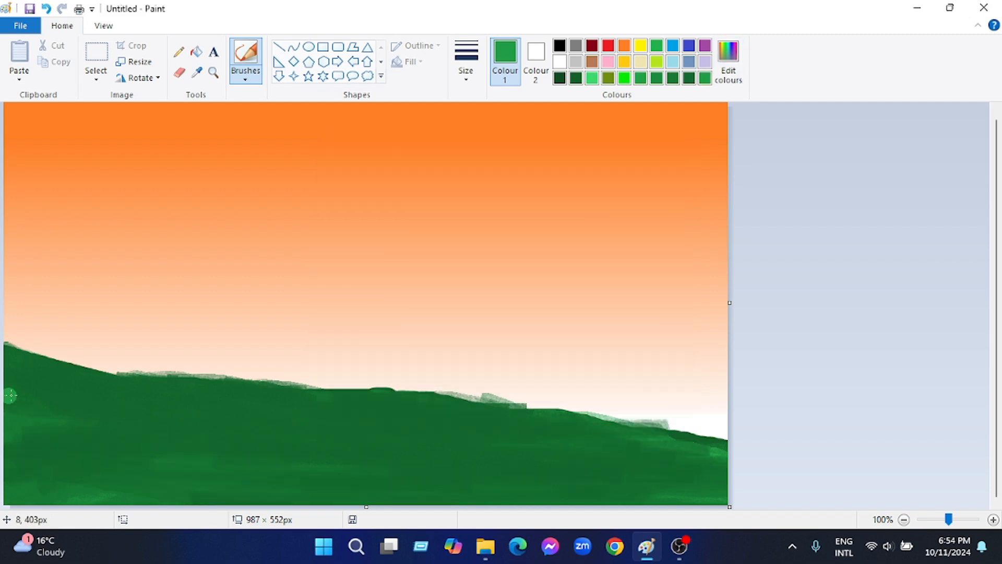
mouse_move(11, 395)
left_mouse_down()
mouse_move(130, 381)
mouse_move(259, 406)
mouse_move(285, 401)
mouse_move(298, 416)
mouse_move(576, 449)
mouse_move(487, 417)
mouse_move(511, 430)
mouse_move(490, 415)
mouse_move(547, 421)
mouse_move(539, 415)
mouse_move(308, 466)
mouse_move(567, 496)
left_mouse_up()
Switch to a deeper pure green and brush it over the hill's upper left slope and right end
left_click(624, 78)
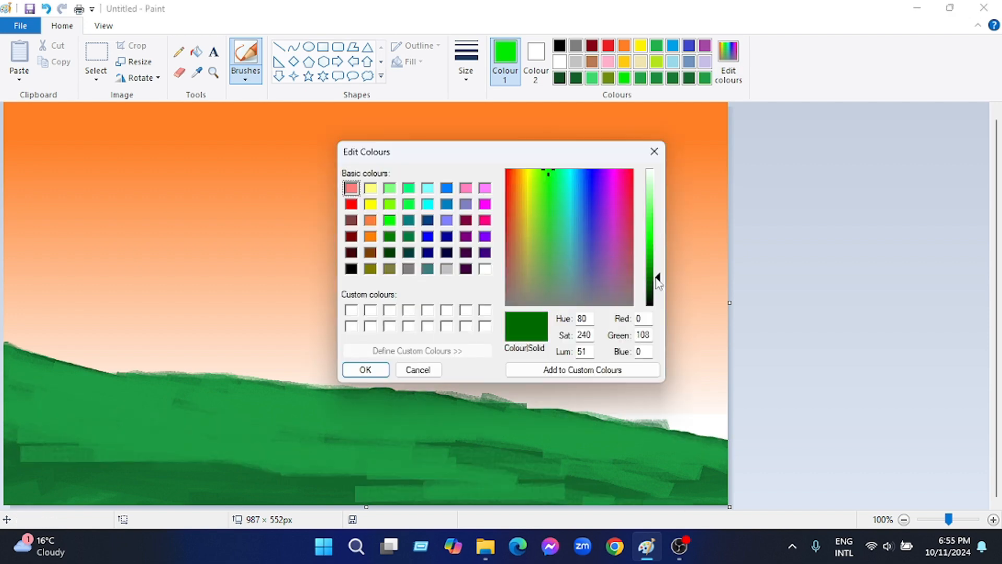
left_click(363, 369)
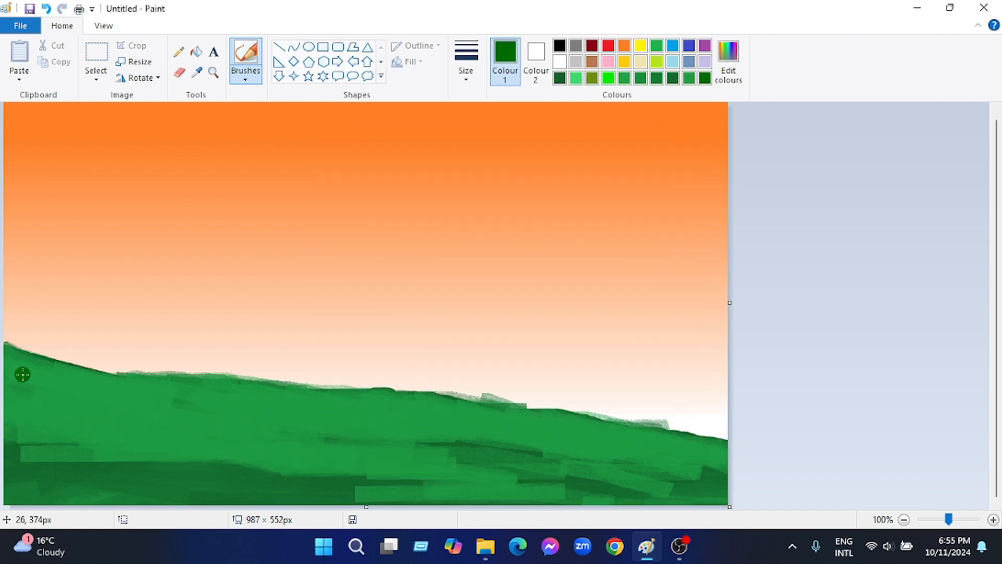
left_click_drag(23, 374, 157, 389)
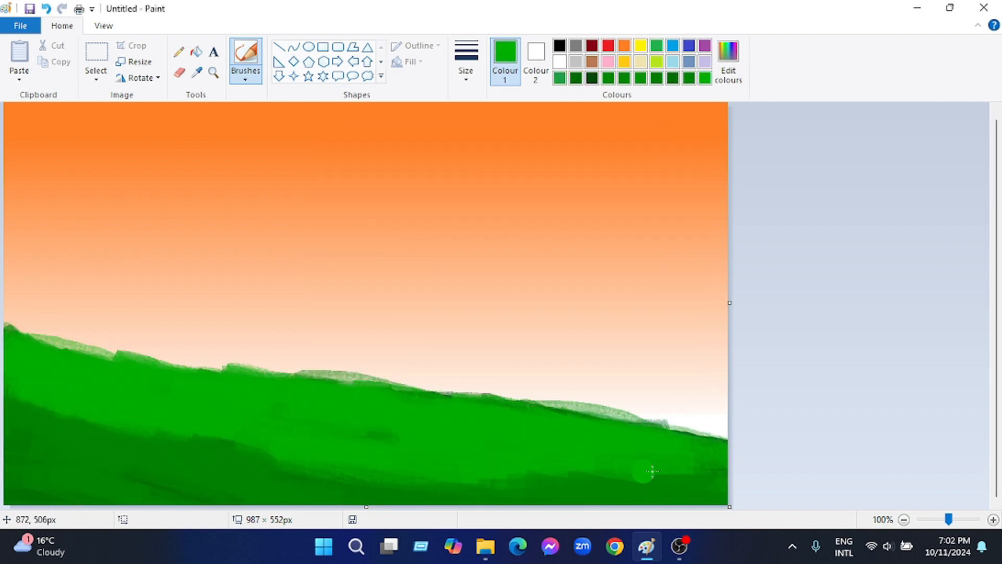
mouse_move(652, 471)
left_mouse_down()
mouse_move(701, 438)
mouse_move(724, 441)
left_mouse_up()
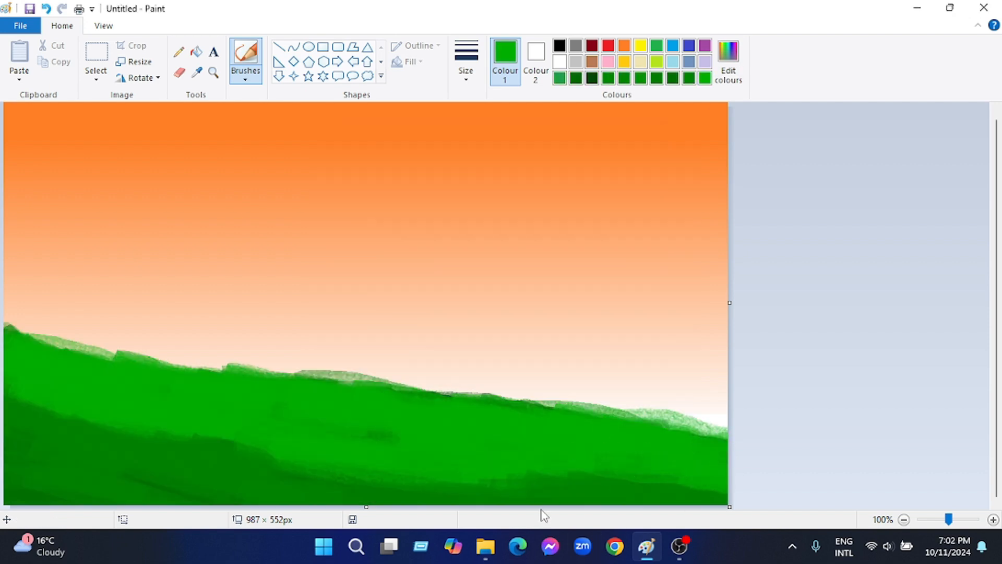
Undo the last stroke and brush green along the hill's crest, lower right end and lower left slope
key("ctrl+z")
left_click_drag(607, 459, 725, 484)
left_click_drag(725, 442, 689, 437)
mouse_move(112, 362)
left_mouse_down()
mouse_move(103, 358)
mouse_move(128, 364)
mouse_move(52, 349)
left_mouse_up()
left_click_drag(348, 383, 281, 372)
left_click_drag(94, 429, 258, 471)
Shade the hill's lower right edge with the darker saved greens
left_click(729, 83)
left_click(360, 369)
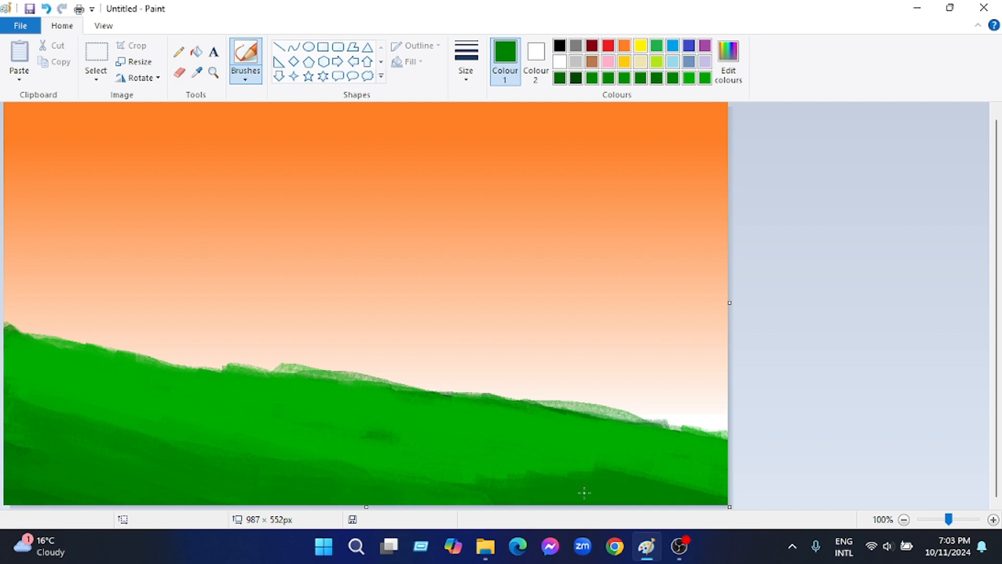
left_click(689, 79)
left_click_drag(485, 493, 723, 496)
left_click(673, 78)
left_click_drag(530, 490, 368, 498)
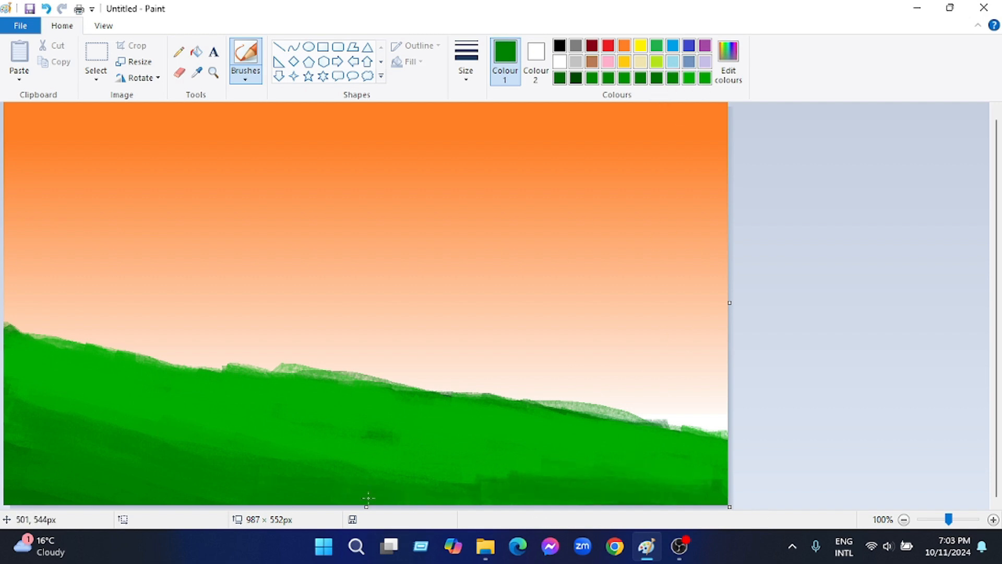
Smooth the hill's middle and crest with the brightest saved green
left_click(705, 80)
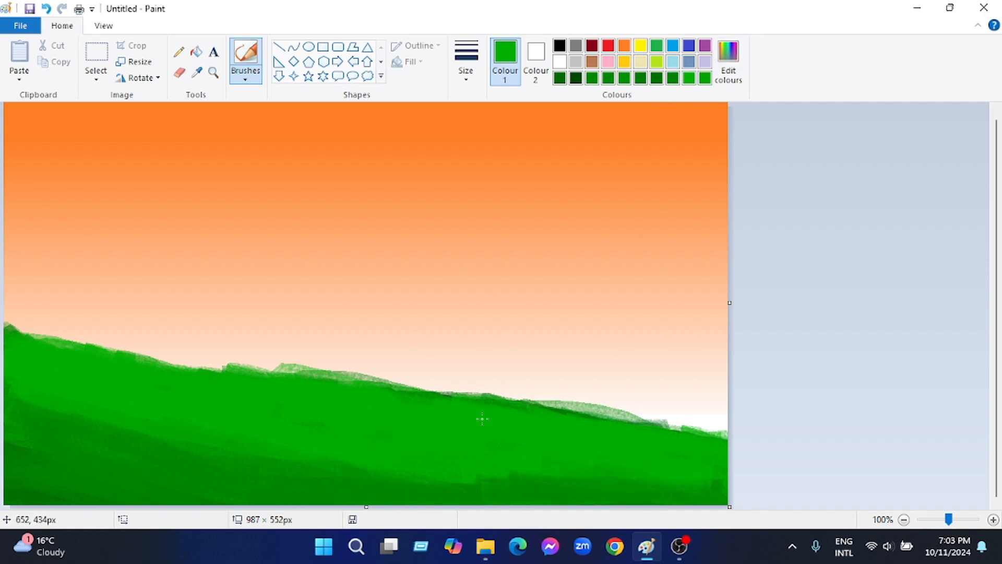
left_click_drag(483, 419, 596, 420)
left_click_drag(678, 441, 363, 391)
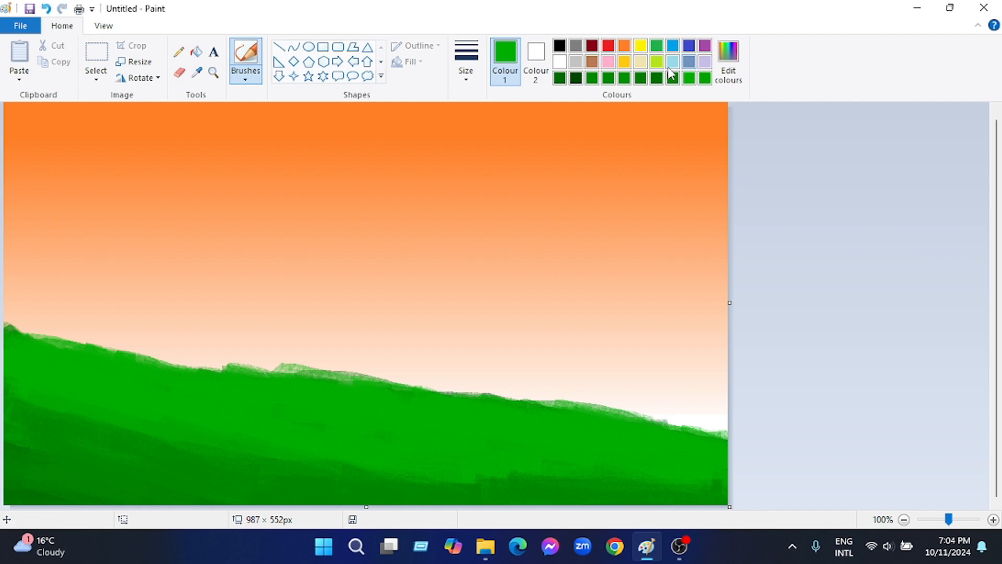
Mix a more luminous green and brush long streaks of it down the hill's slope
left_click(728, 63)
left_click_drag(658, 260, 662, 244)
left_click(365, 369)
mouse_move(10, 339)
left_mouse_down()
mouse_move(348, 438)
mouse_move(597, 463)
left_mouse_up()
mouse_move(41, 341)
left_mouse_down()
mouse_move(129, 367)
mouse_move(201, 361)
mouse_move(621, 431)
mouse_move(506, 460)
mouse_move(718, 482)
mouse_move(511, 483)
left_mouse_up()
Brush a medium green over the hill's lower right area and the brightest green over the rest of the slope
left_click(673, 78)
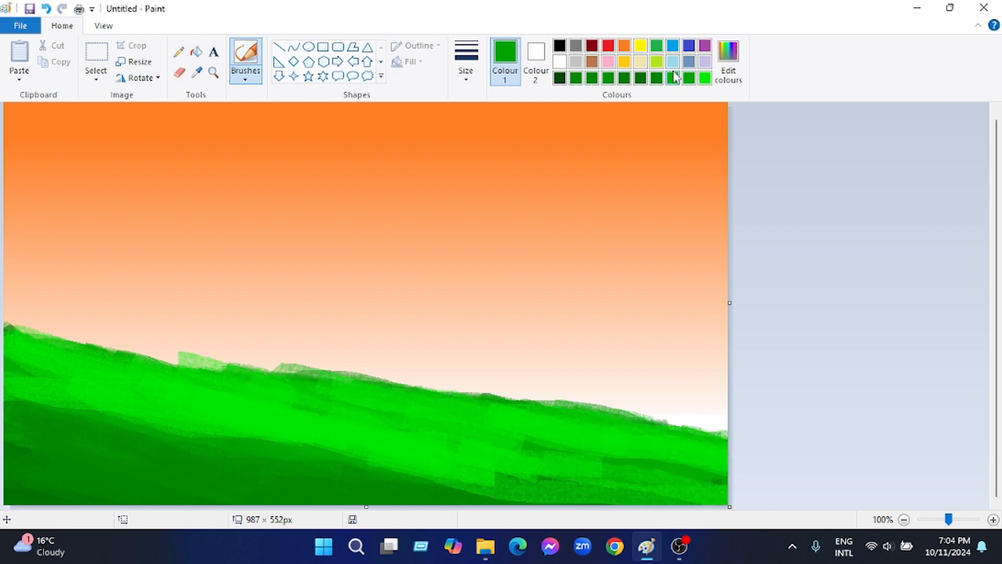
mouse_move(436, 470)
left_mouse_down()
mouse_move(341, 503)
mouse_move(40, 423)
mouse_move(242, 464)
mouse_move(210, 501)
mouse_move(332, 488)
mouse_move(259, 448)
mouse_move(702, 476)
left_mouse_up()
left_click(705, 78)
mouse_move(11, 360)
left_mouse_down()
mouse_move(335, 480)
mouse_move(668, 460)
mouse_move(555, 404)
mouse_move(13, 339)
left_mouse_up()
Shade the hill's foot with two darker saved greens, blending them up toward the bright slope
left_click(689, 78)
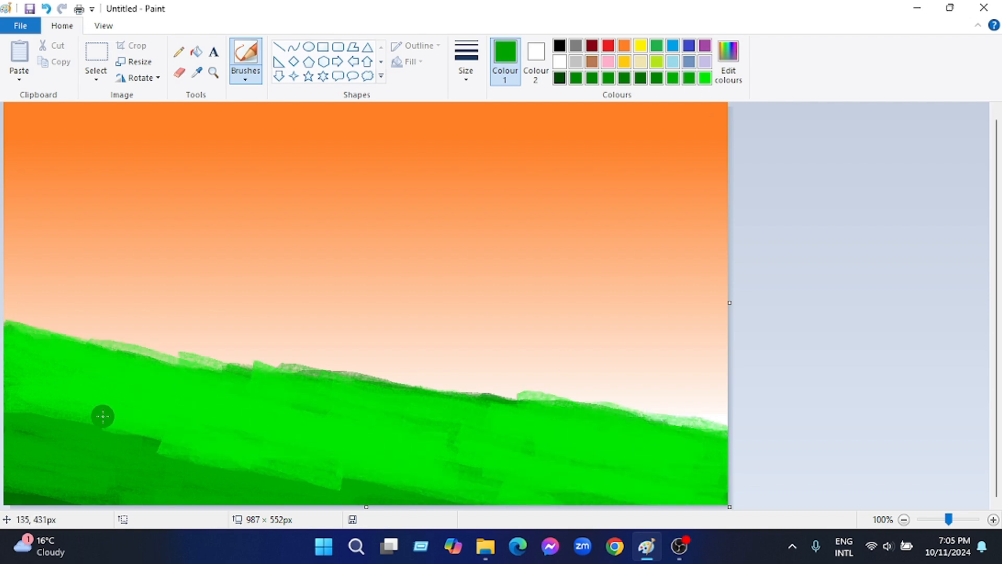
mouse_move(102, 417)
left_mouse_down()
mouse_move(288, 498)
mouse_move(298, 475)
mouse_move(588, 502)
left_mouse_up()
left_click_drag(384, 482, 555, 478)
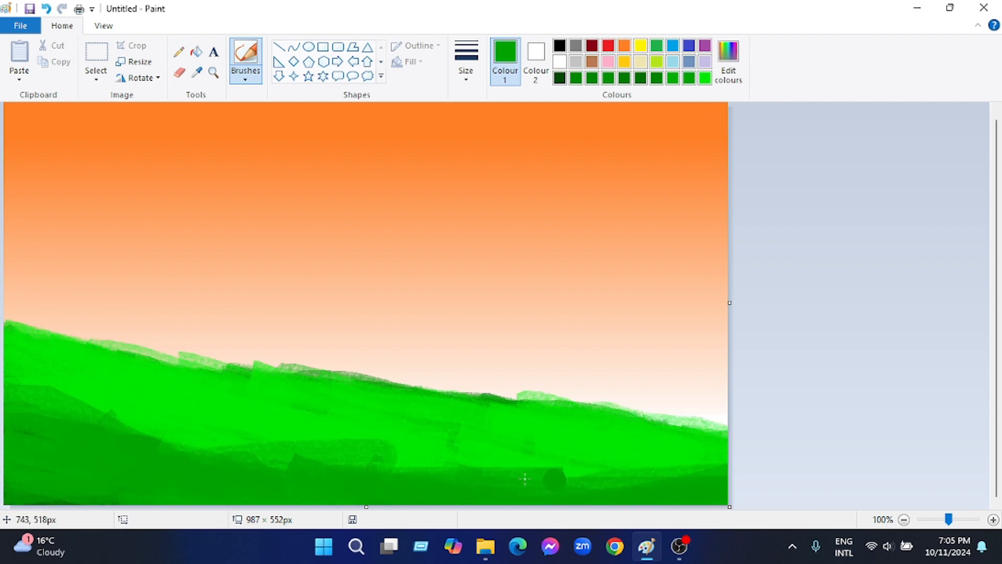
left_click(673, 78)
mouse_move(290, 461)
left_mouse_down()
mouse_move(149, 457)
mouse_move(130, 428)
left_mouse_up()
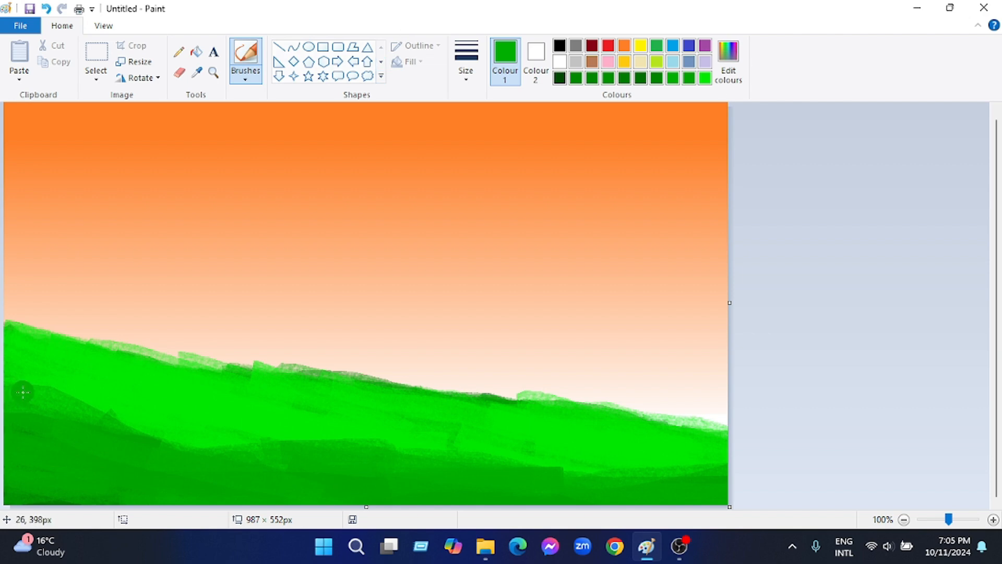
Brush the brightest saved green over the boundary between the bright slope and the darker foot
left_click(706, 78)
mouse_move(23, 392)
left_mouse_down()
mouse_move(98, 402)
mouse_move(132, 440)
mouse_move(452, 475)
mouse_move(723, 482)
left_mouse_up()
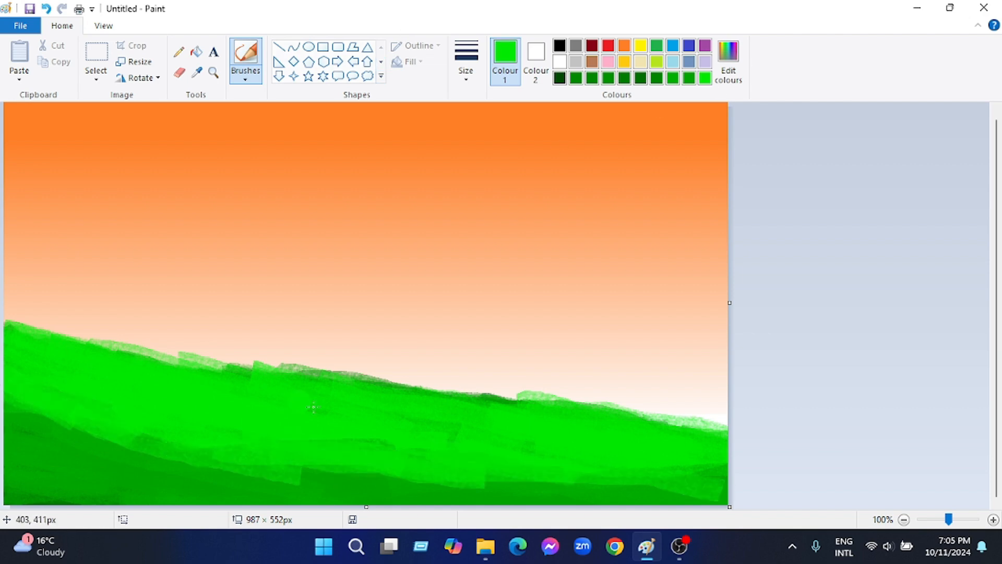
mouse_move(243, 399)
left_mouse_down()
mouse_move(472, 401)
mouse_move(277, 441)
mouse_move(212, 395)
mouse_move(108, 350)
mouse_move(81, 383)
mouse_move(84, 427)
mouse_move(672, 501)
left_mouse_up()
Shade the hill's foot with a darker green and blend the brightest green back over its edge
left_click(672, 78)
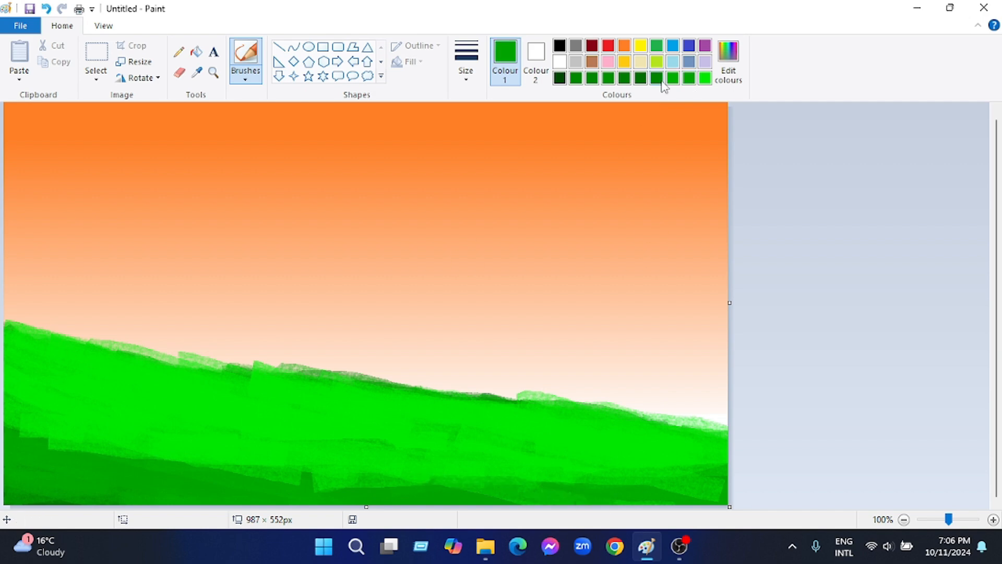
mouse_move(284, 498)
left_mouse_down()
mouse_move(361, 479)
mouse_move(208, 474)
mouse_move(723, 509)
mouse_move(639, 487)
mouse_move(275, 488)
left_mouse_up()
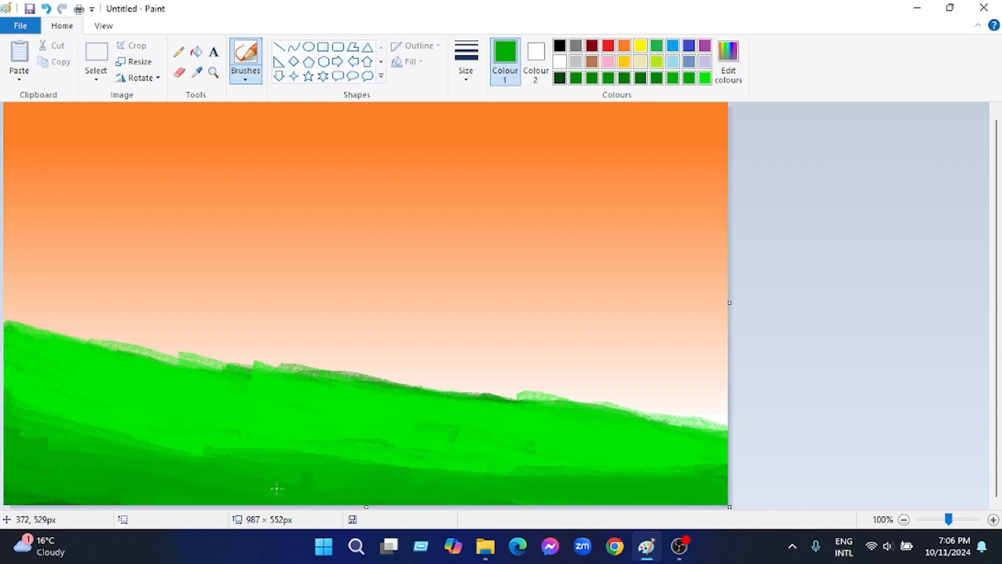
left_click(706, 80)
mouse_move(167, 444)
left_mouse_down()
mouse_move(75, 416)
mouse_move(774, 502)
left_mouse_up()
mouse_move(653, 476)
left_mouse_down()
mouse_move(260, 386)
mouse_move(472, 407)
mouse_move(372, 430)
left_mouse_up()
Mix an even brighter green and brush it over the hill's crest and slope, undoing one unwanted stroke
left_click(729, 62)
left_click(361, 369)
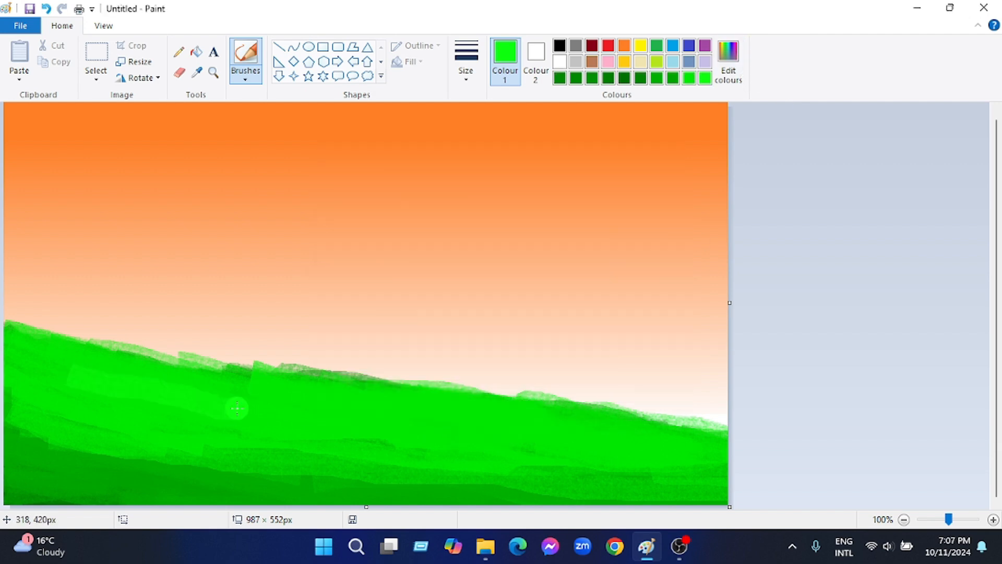
mouse_move(523, 427)
left_mouse_down()
mouse_move(519, 410)
mouse_move(254, 357)
mouse_move(191, 388)
mouse_move(323, 399)
left_mouse_up()
key("ctrl+z")
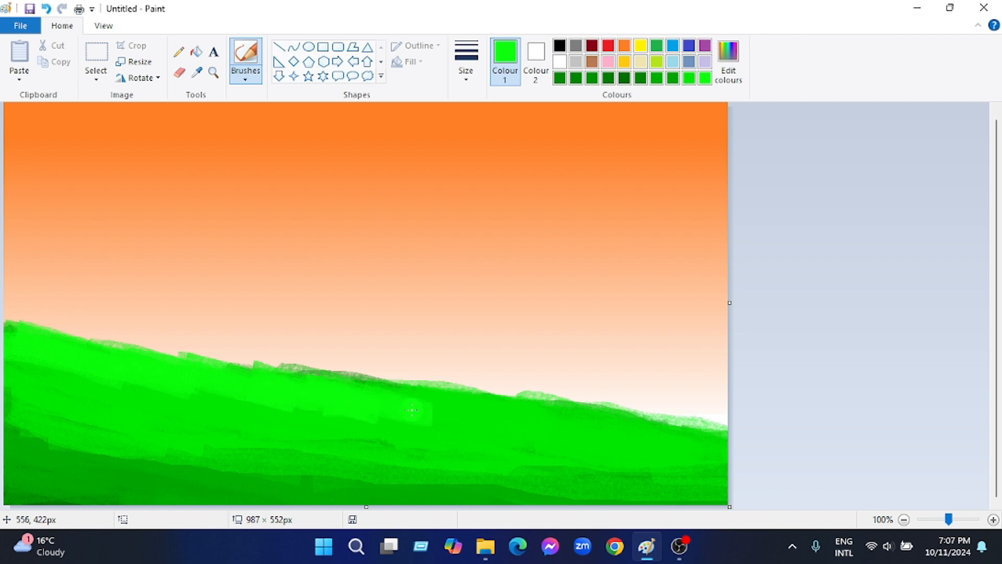
left_click_drag(538, 415, 296, 386)
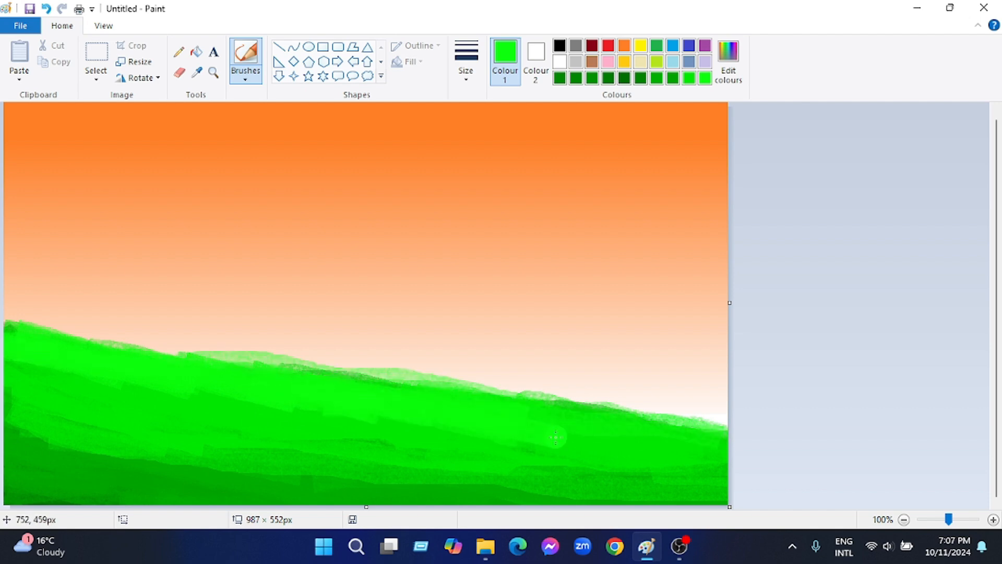
left_click_drag(590, 427, 286, 413)
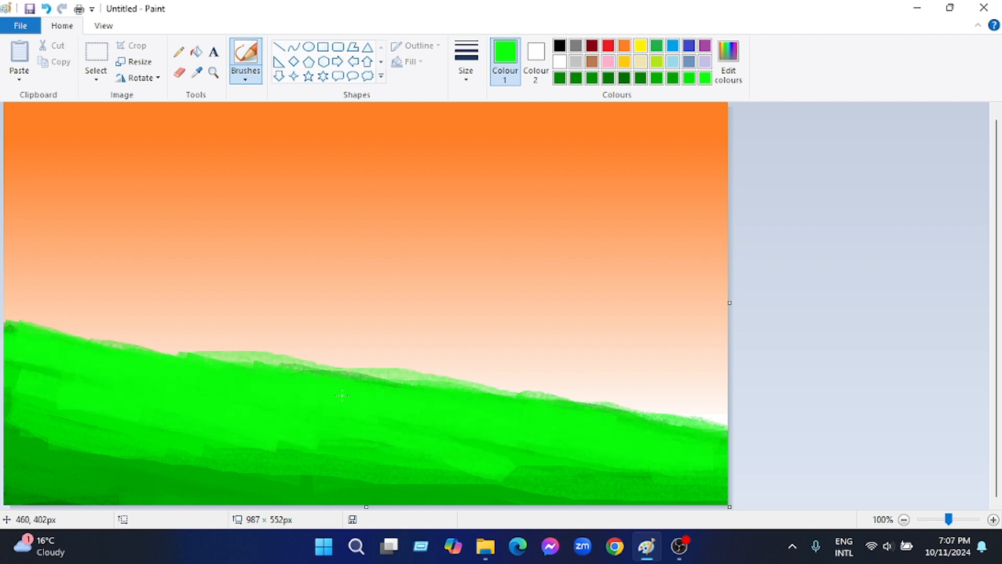
mouse_move(342, 395)
left_mouse_down()
mouse_move(278, 361)
mouse_move(214, 363)
mouse_move(253, 359)
mouse_move(343, 379)
left_mouse_up()
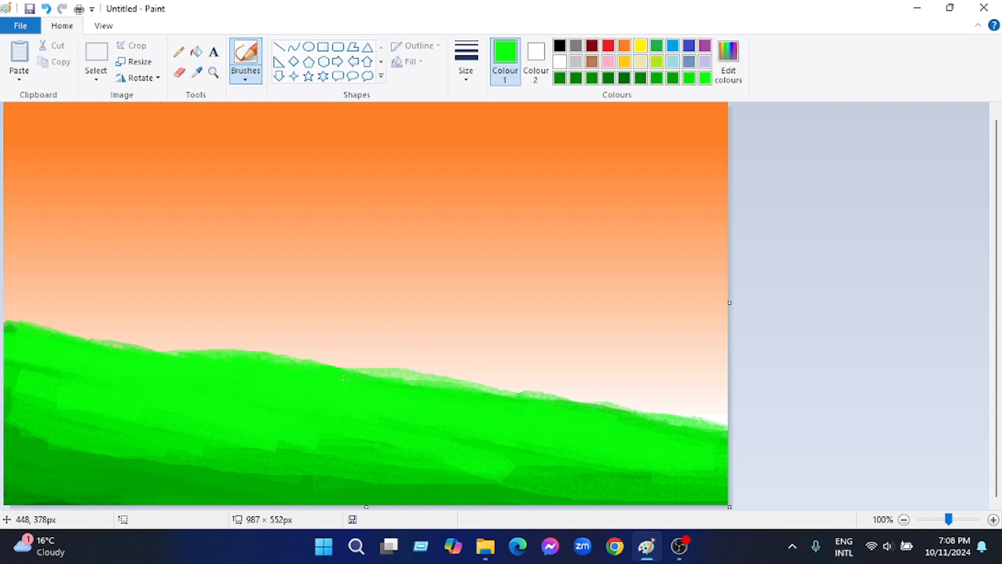
mouse_move(90, 395)
left_mouse_down()
mouse_move(401, 462)
mouse_move(729, 507)
mouse_move(468, 527)
left_mouse_up()
Lighten the bright green a little and highlight the hill's upper slope with it
left_click(701, 213)
left_click(729, 61)
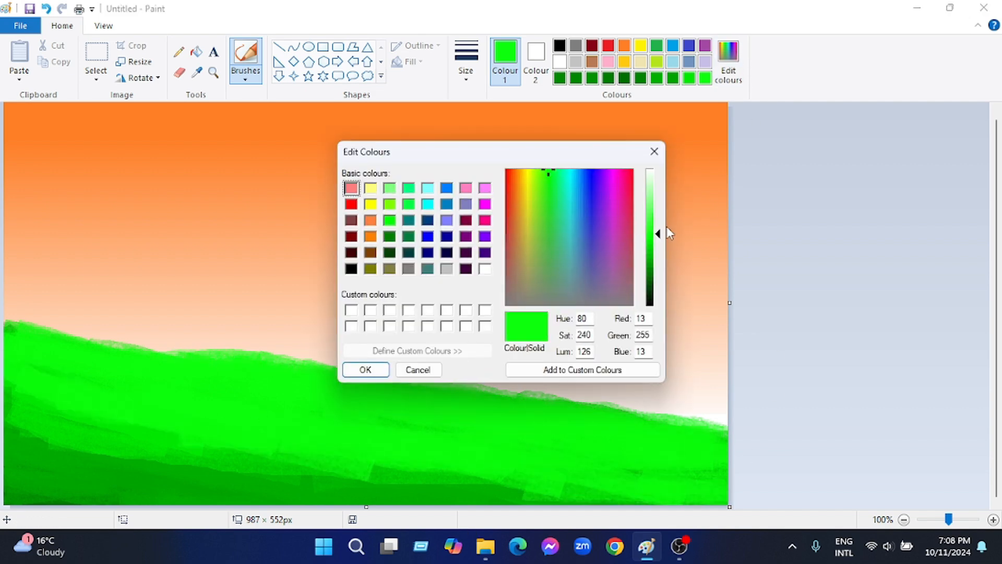
left_click(666, 227)
left_click(366, 370)
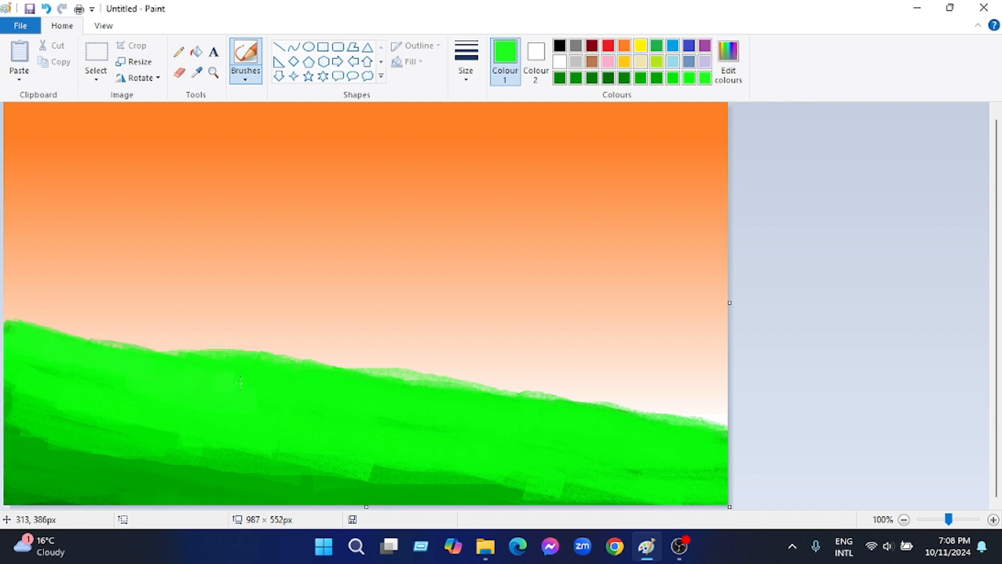
mouse_move(131, 426)
left_mouse_down()
mouse_move(6, 383)
mouse_move(229, 469)
left_mouse_up()
Brush a medium green from the saved colours over the dark foot of the hill
left_click(694, 80)
left_click(669, 79)
mouse_move(10, 435)
left_mouse_down()
mouse_move(130, 462)
mouse_move(533, 493)
mouse_move(182, 462)
mouse_move(215, 504)
mouse_move(438, 505)
left_mouse_up()
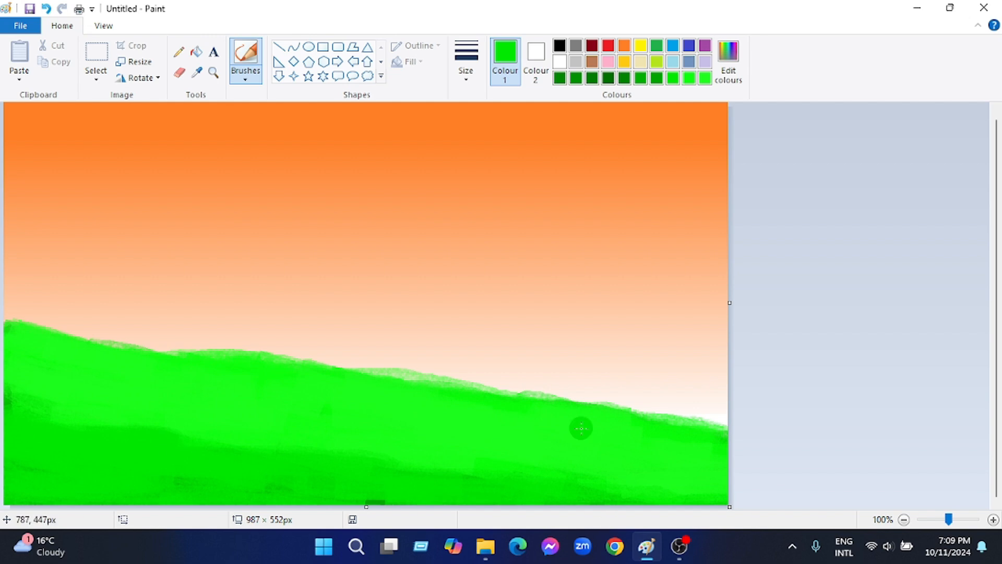
Undo the stray white stroke and the first dark strokes, and brush dark green along the hill's foot
left_click_drag(592, 453, 613, 373)
left_click(657, 78)
mouse_move(8, 432)
left_mouse_down()
mouse_move(0, 506)
mouse_move(723, 500)
left_mouse_up()
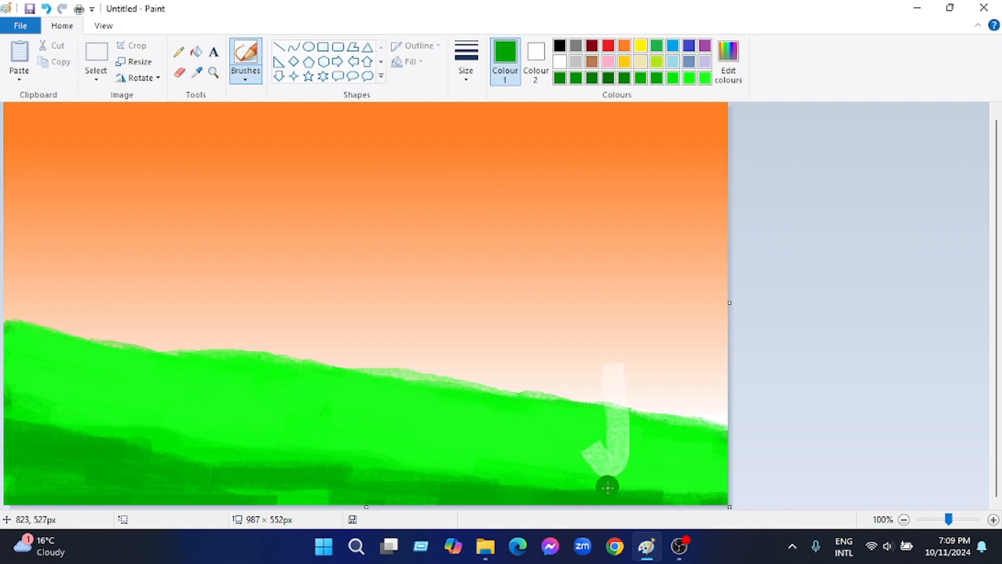
key("ctrl+z")
key("ctrl+z")
mouse_move(17, 472)
left_mouse_down()
mouse_move(189, 500)
mouse_move(440, 475)
mouse_move(731, 517)
left_mouse_up()
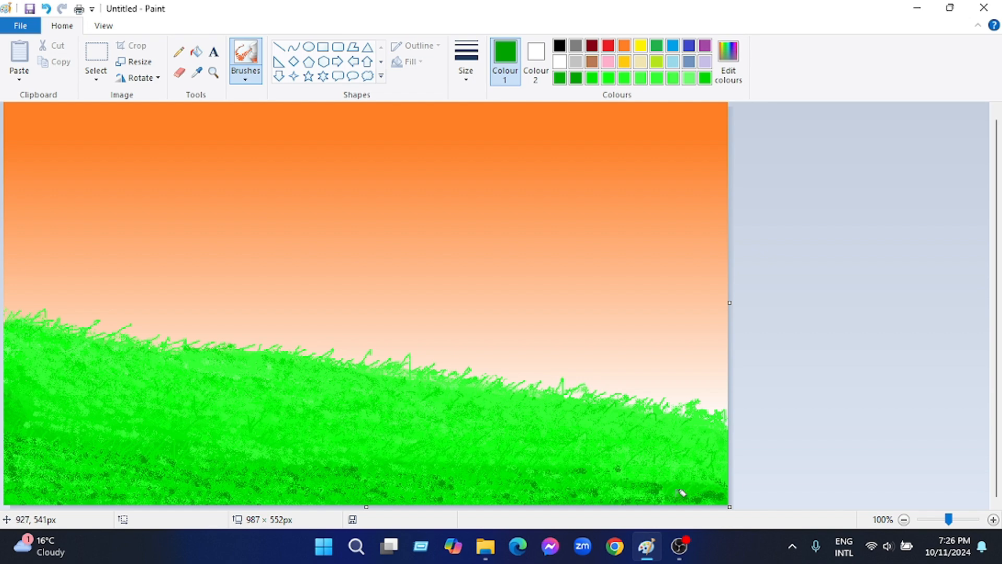
Texture the hill's foot with dark green dabs at the lower left, overlaid with brighter green dabs
left_click_drag(50, 450, 133, 476)
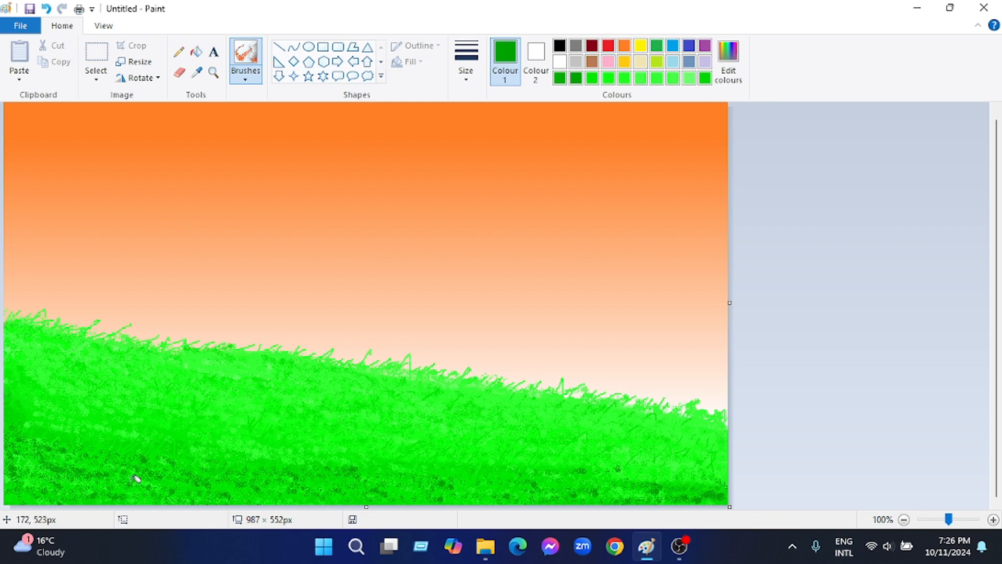
left_click(591, 77)
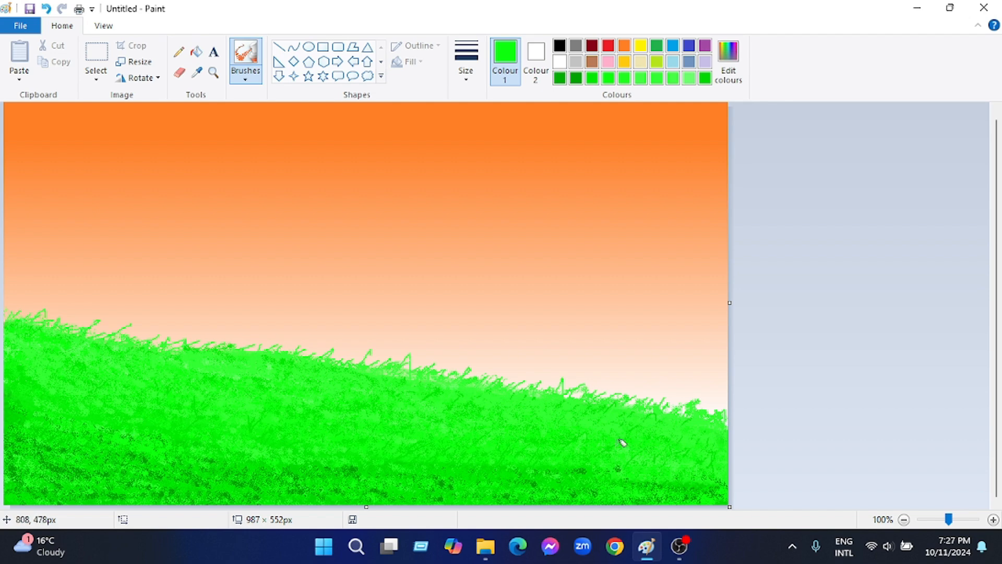
left_click_drag(58, 461, 308, 477)
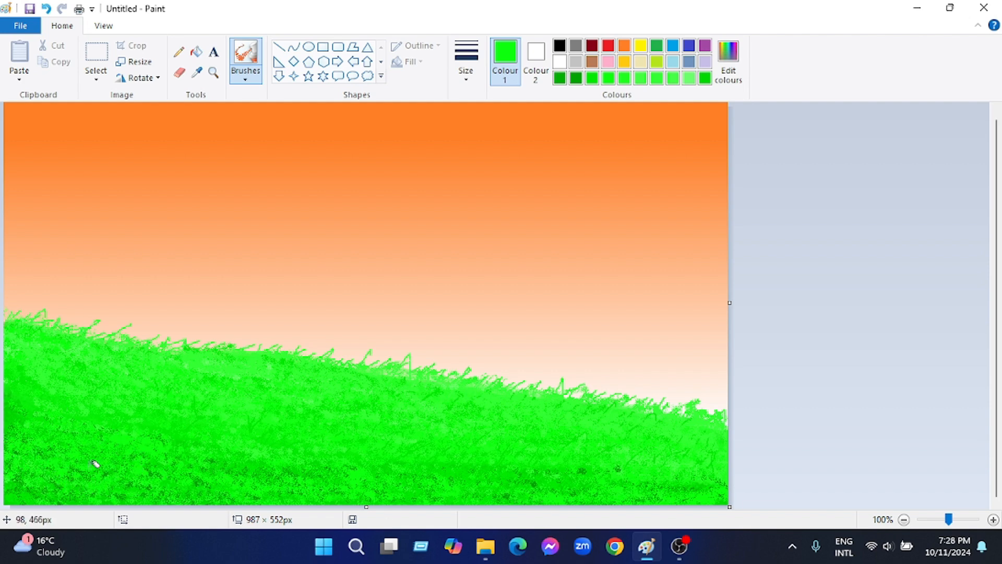
Draw thin light green grass blades along the hill's foot with the Pencil
left_click(657, 79)
left_click(178, 51)
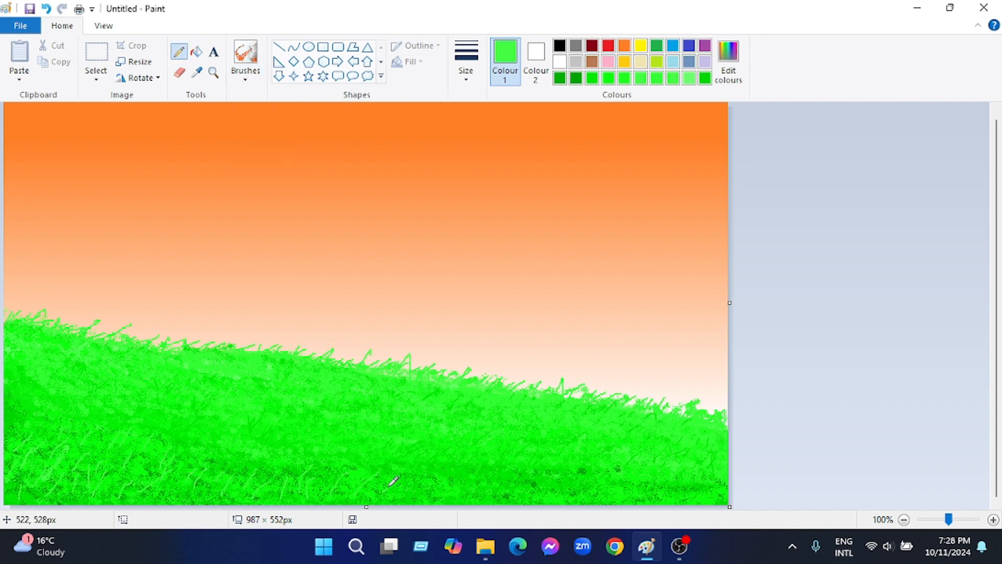
left_click_drag(387, 490, 526, 491)
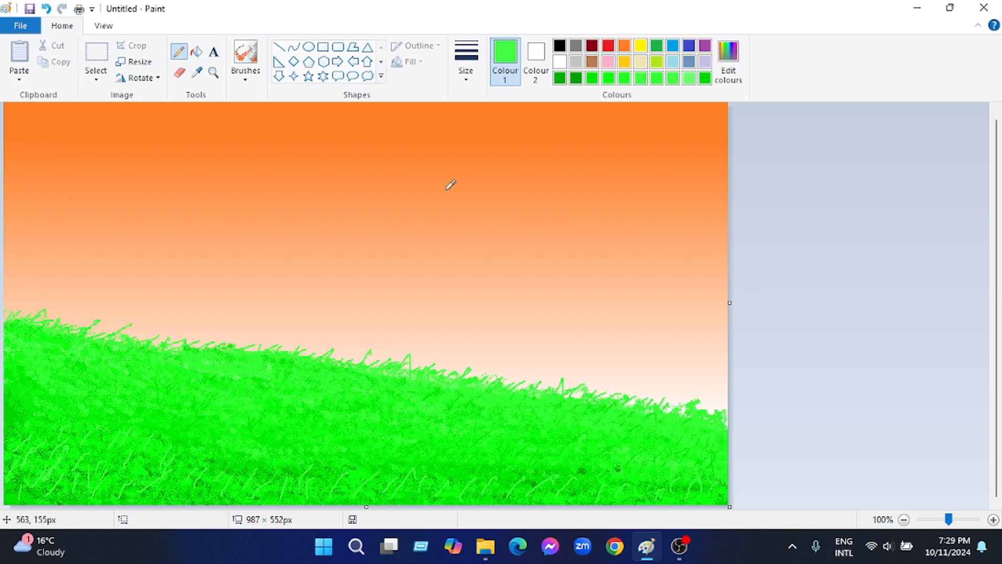
Brush bright and medium greens from the saved colours over the hill's foot and middle slope
left_click(625, 79)
left_click(246, 57)
left_click(649, 79)
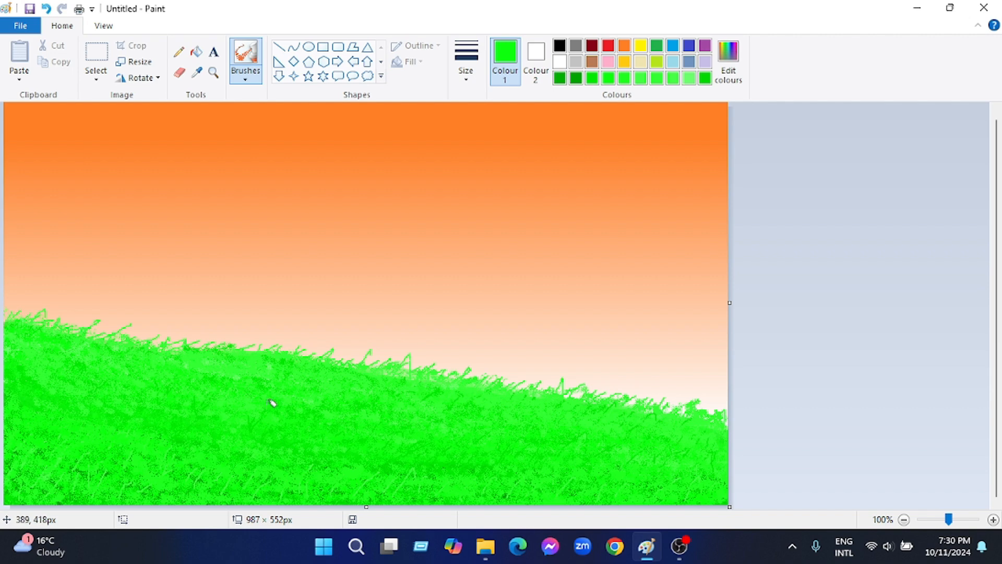
left_click(690, 78)
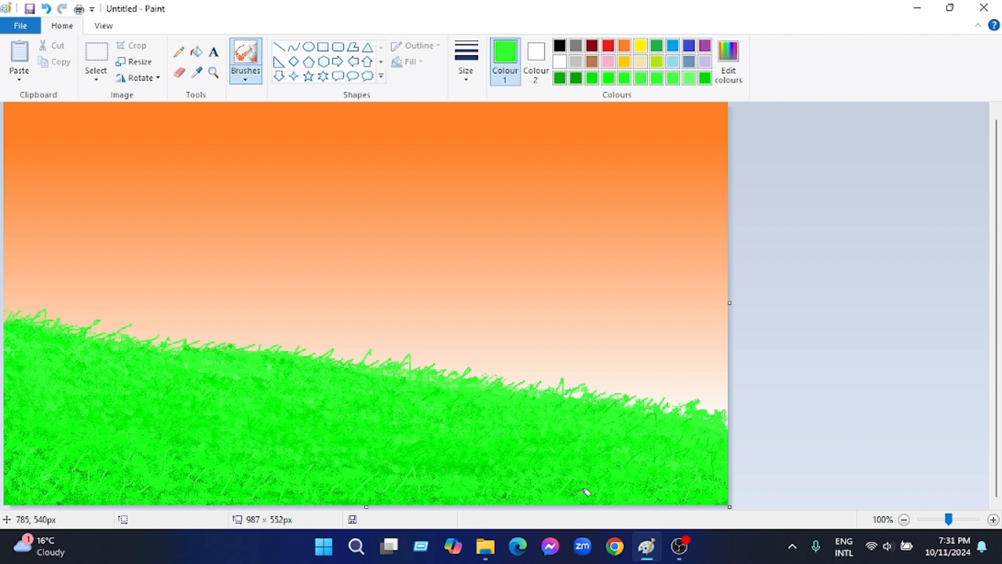
left_click(593, 78)
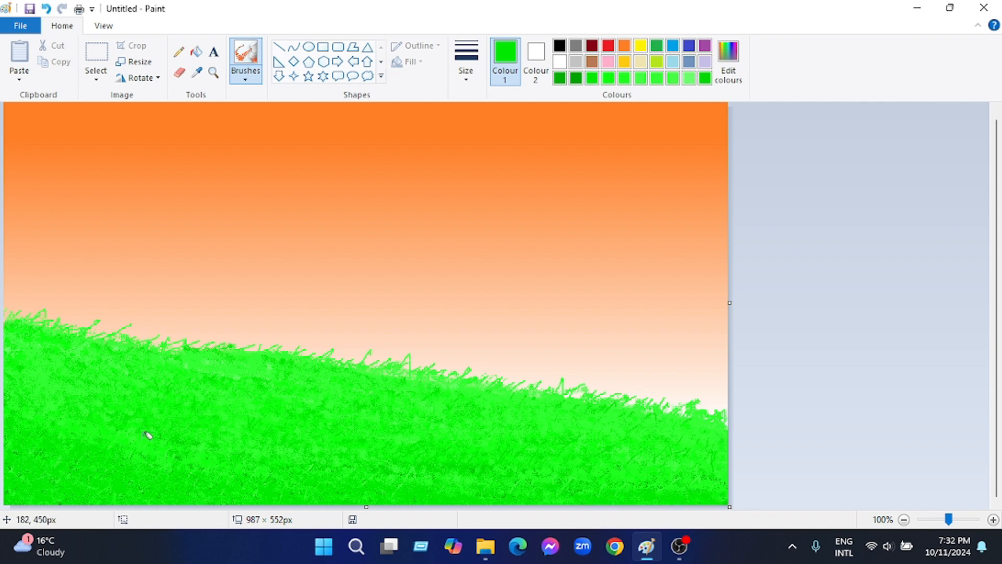
Mix a slightly darker green and brush it along the hill's foot
left_click(728, 62)
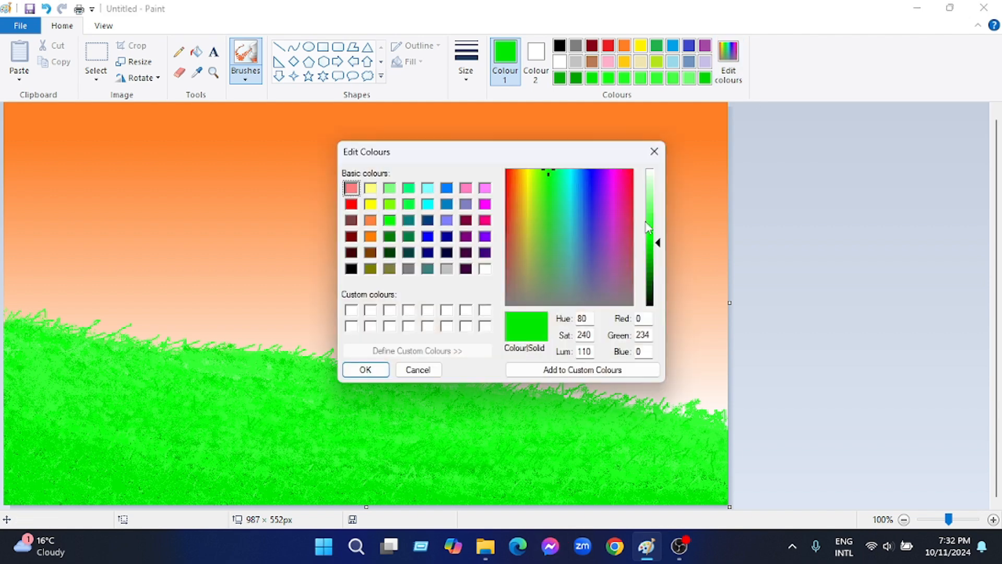
left_click(661, 248)
left_click(362, 372)
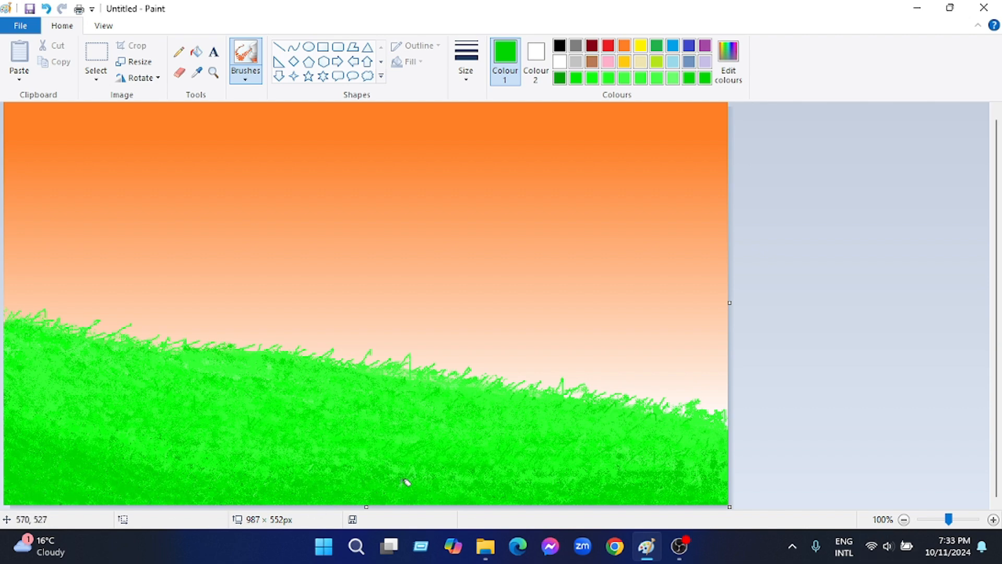
Dab light green over the lower right slope and brush bright green over the middle of the hill
left_click(656, 78)
mouse_move(377, 459)
left_mouse_down()
mouse_move(610, 481)
mouse_move(5, 400)
mouse_move(190, 405)
mouse_move(726, 459)
left_mouse_up()
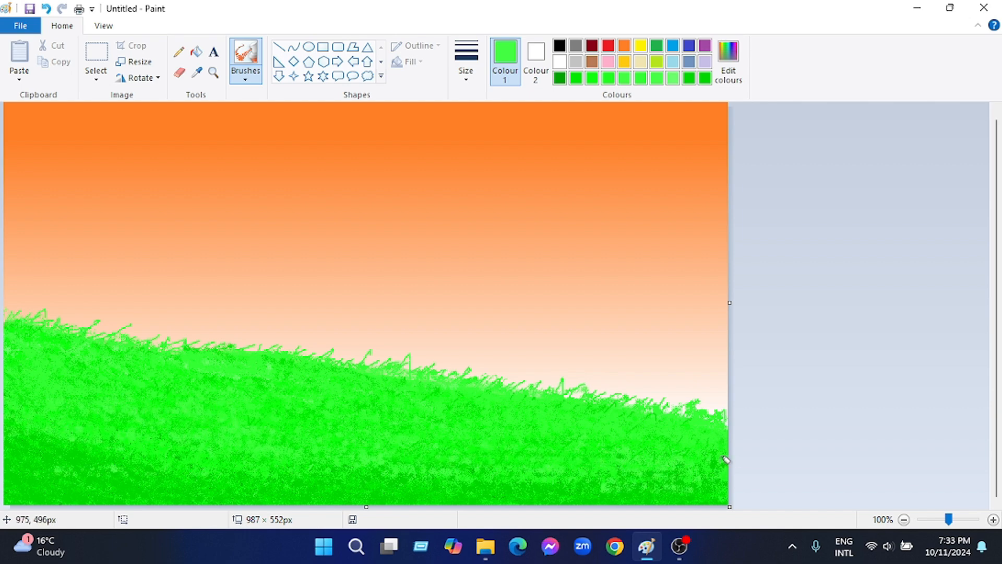
left_click(609, 78)
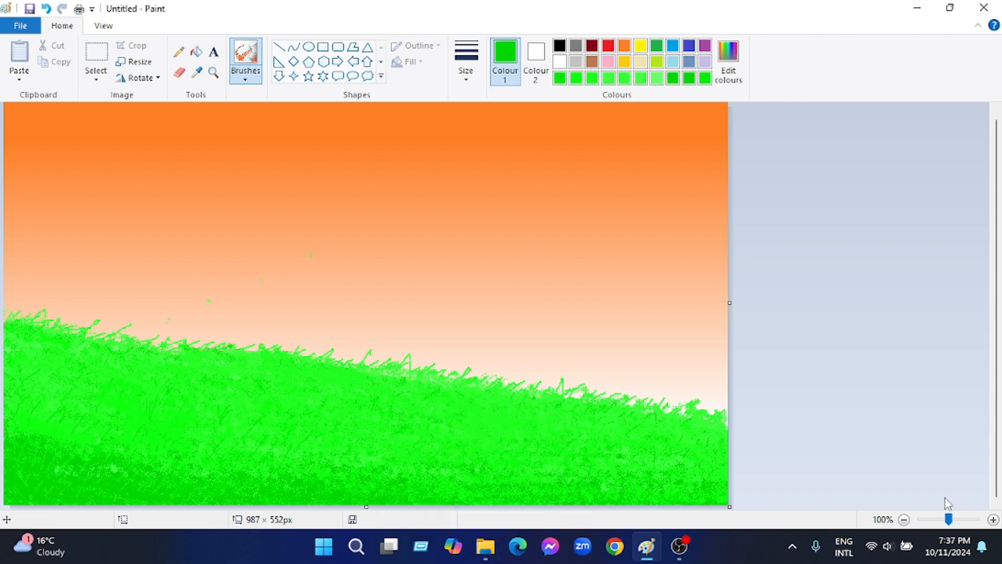
Draw a solid white ellipse of about 139 × 128 px in the sky above the hill
left_click(559, 62)
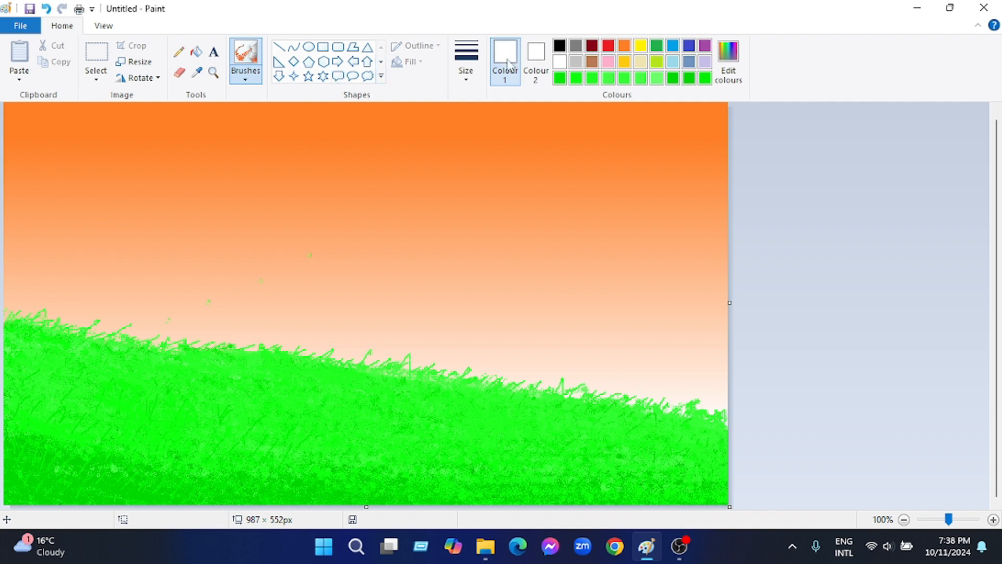
left_click(309, 46)
left_click(466, 63)
left_click(500, 157)
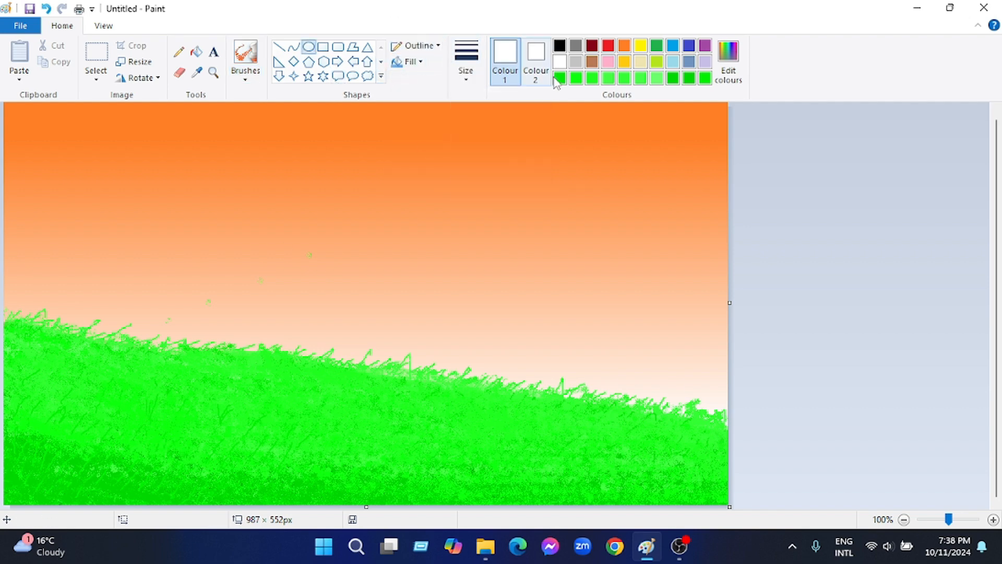
mouse_move(358, 242)
left_mouse_down()
mouse_move(461, 343)
mouse_move(452, 329)
left_mouse_up()
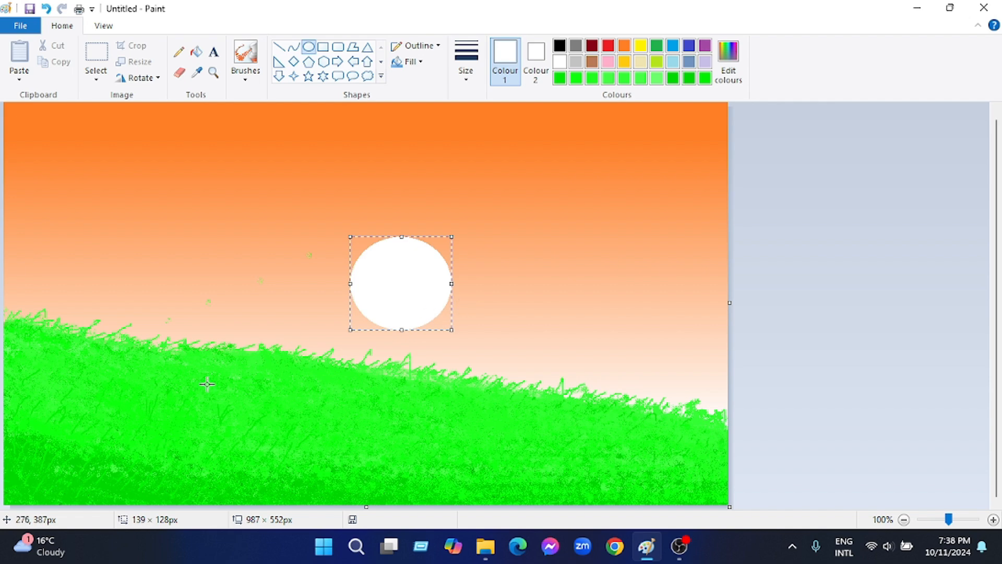
Paint a smooth green patch on the hill's crest below the white circle, and blend its edges with the Airbrush
left_click(673, 79)
left_click(245, 55)
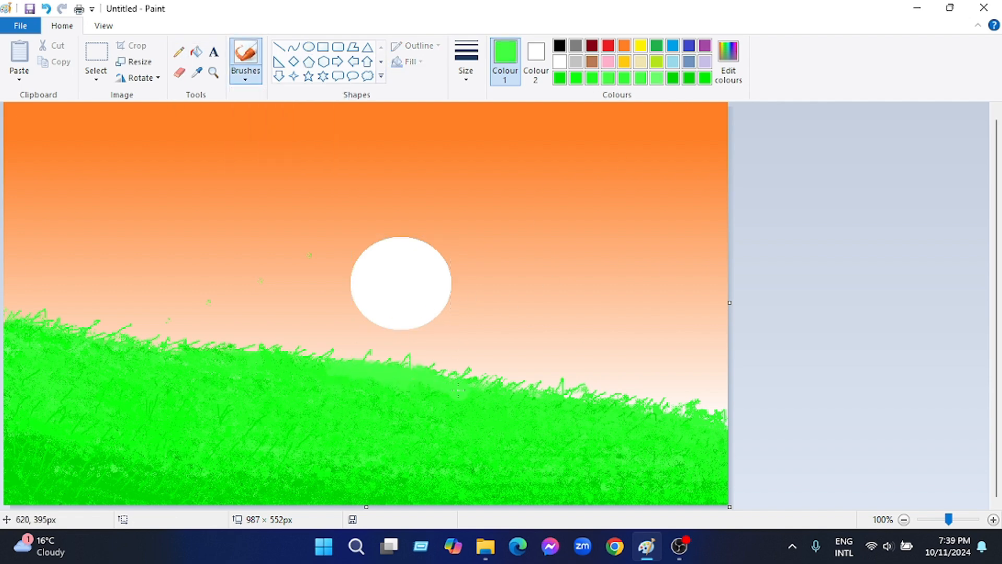
left_click_drag(342, 372, 452, 391)
left_click(246, 77)
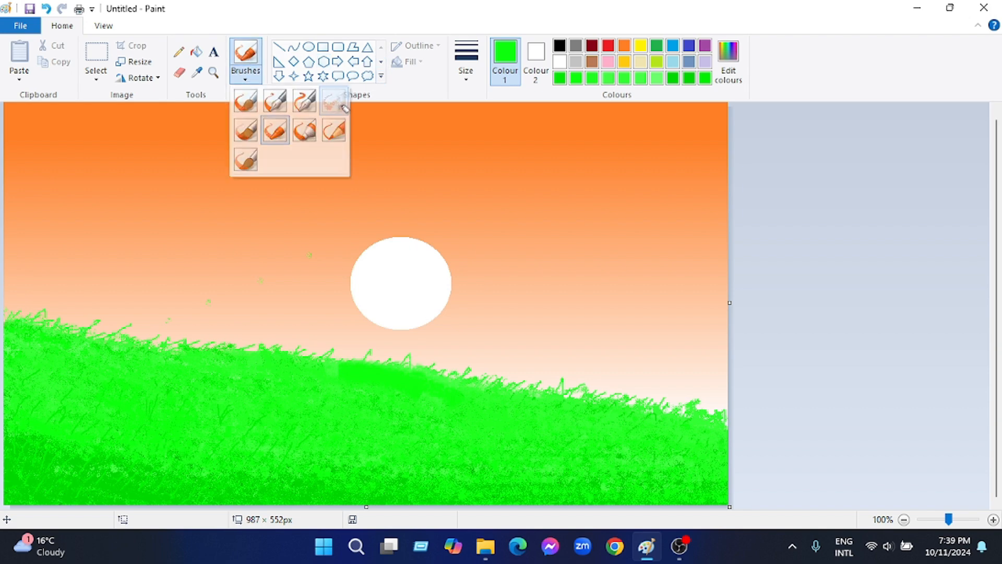
left_click(336, 101)
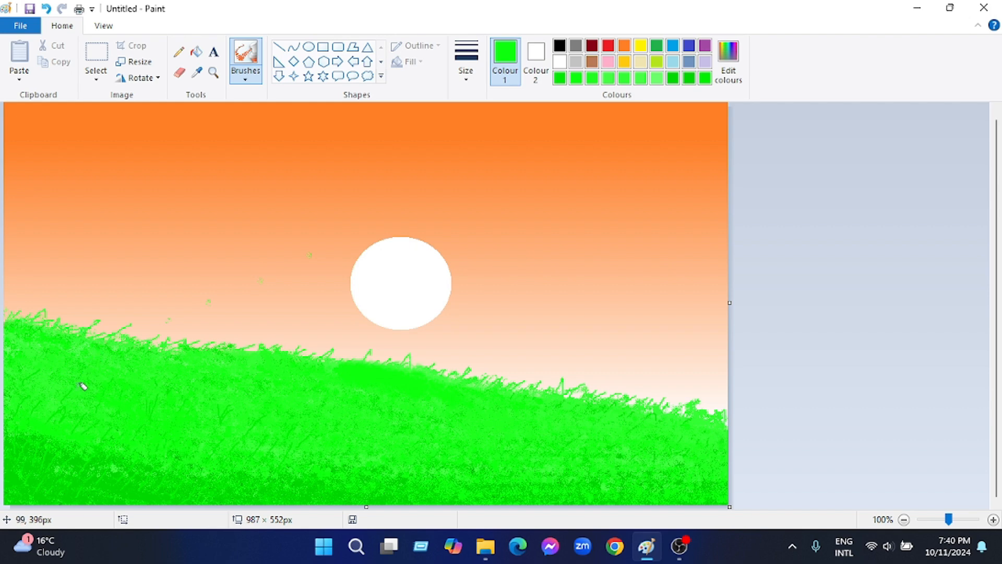
Draw a black figure with head, torso, raised arm and upper legs beside the white circle, using the Crayon brush
left_click(245, 78)
left_click(270, 135)
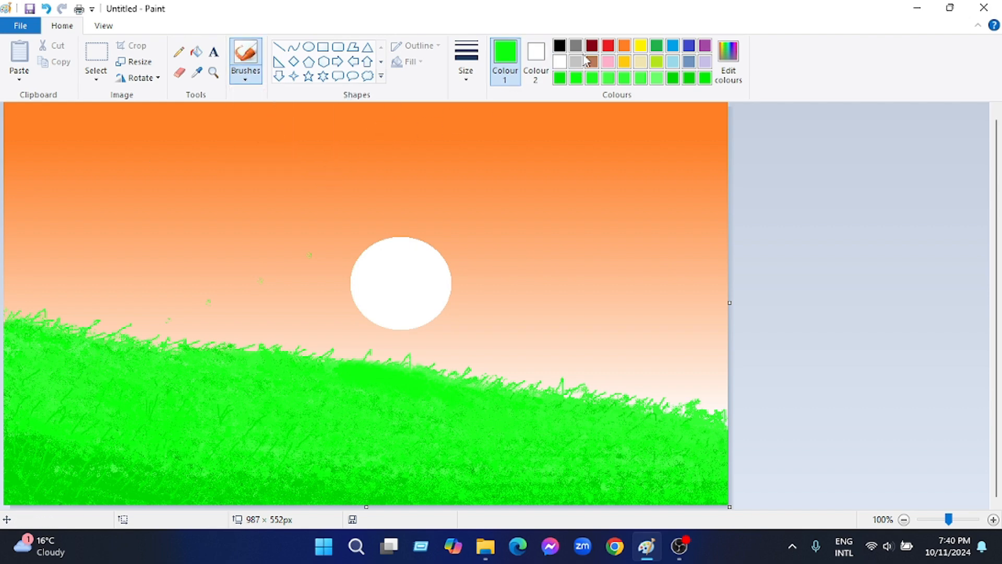
left_click(560, 46)
mouse_move(296, 261)
left_mouse_down()
mouse_move(295, 311)
mouse_move(297, 295)
mouse_move(296, 320)
mouse_move(305, 320)
mouse_move(295, 322)
left_mouse_up()
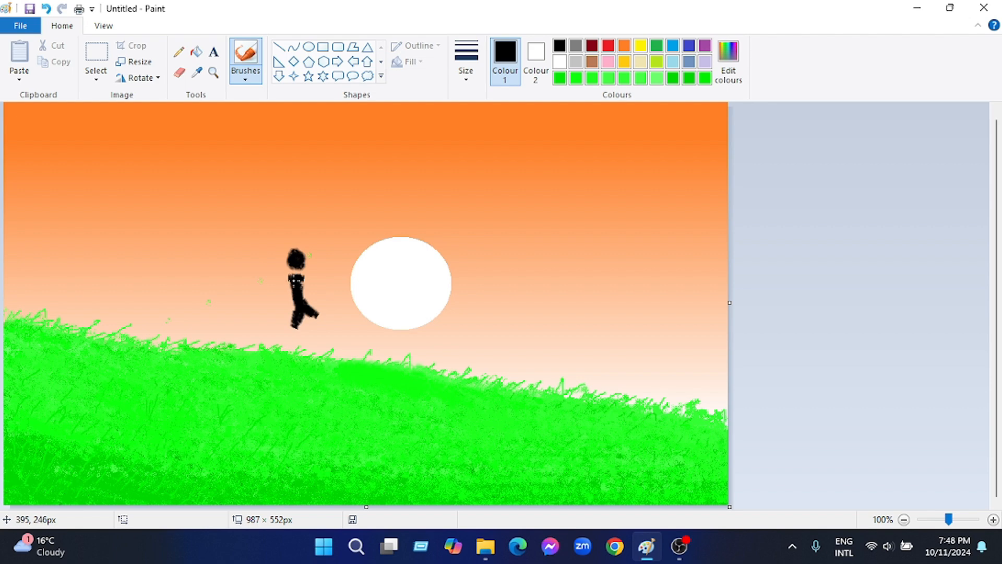
mouse_move(296, 282)
left_mouse_down()
mouse_move(303, 298)
mouse_move(296, 267)
mouse_move(284, 285)
mouse_move(277, 265)
mouse_move(308, 284)
mouse_move(302, 294)
mouse_move(318, 277)
mouse_move(295, 319)
left_mouse_up()
key("ctrl+z")
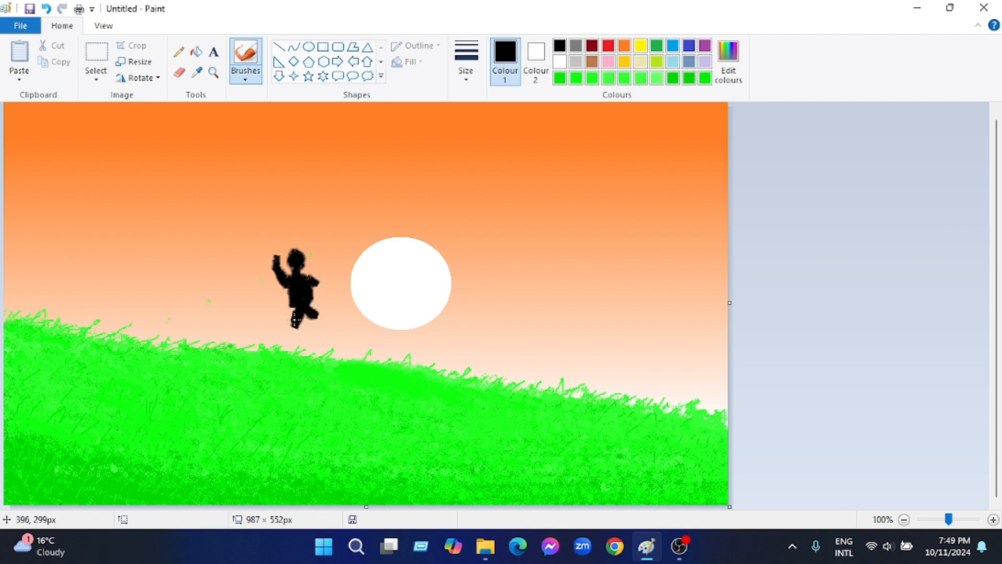
Fill in the figure's neck and one leg in black, and undo the stray mark on the hill
mouse_move(292, 268)
left_mouse_down()
mouse_move(302, 256)
mouse_move(300, 282)
left_mouse_up()
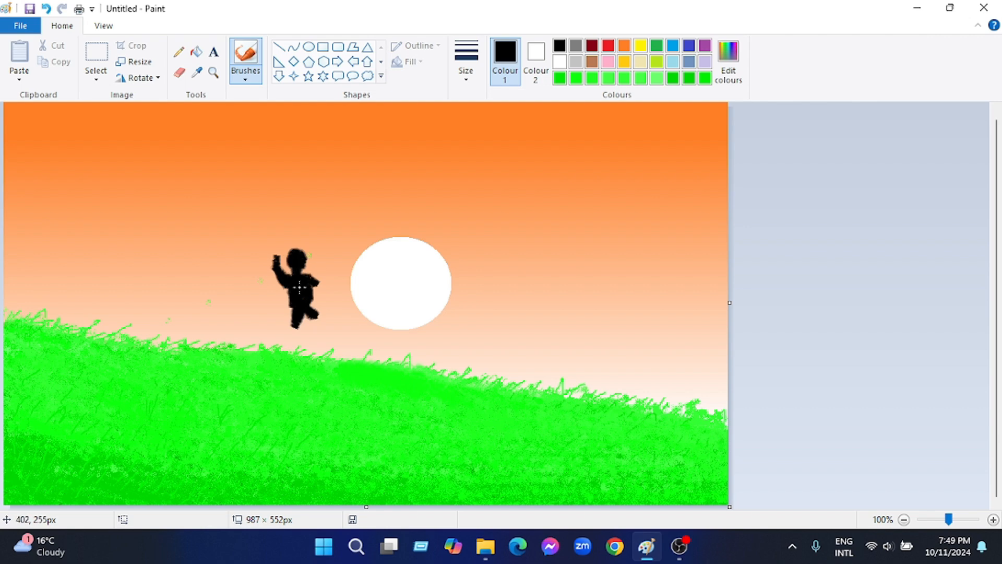
left_click(252, 348)
key("ctrl+z")
left_click_drag(314, 314, 313, 309)
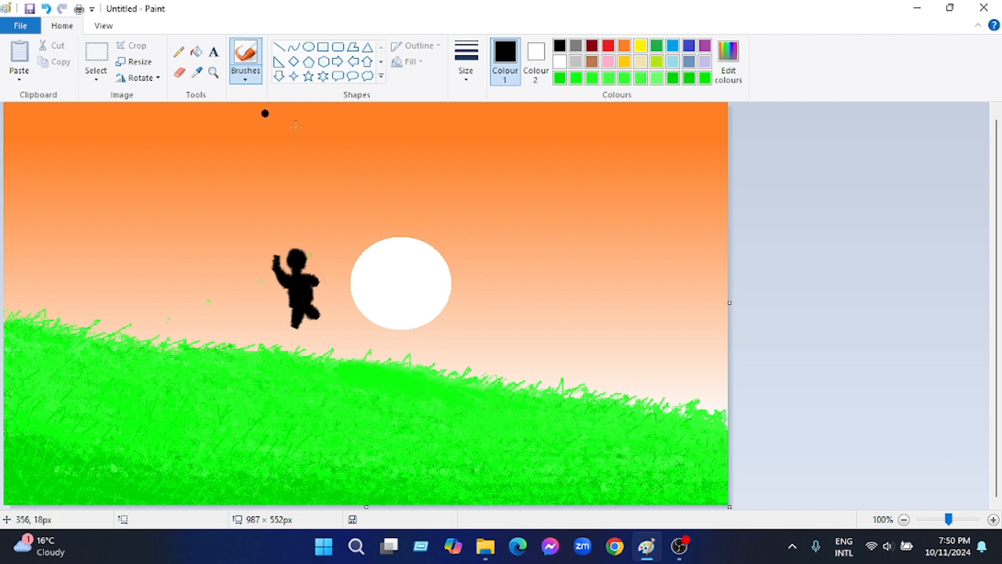
Try retouching the figure's torso with the Natural pencil brush
left_click(245, 77)
left_click(334, 130)
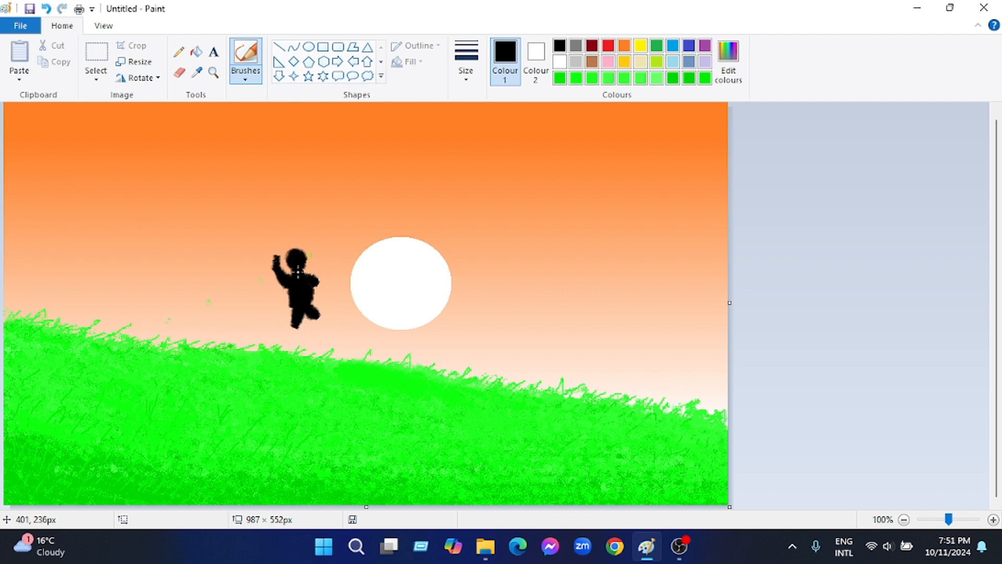
left_click_drag(299, 297, 312, 285)
key("ctrl+z")
Extend the figure's legs down to feet on the hill's crest in black with the Crayon brush
left_click(246, 76)
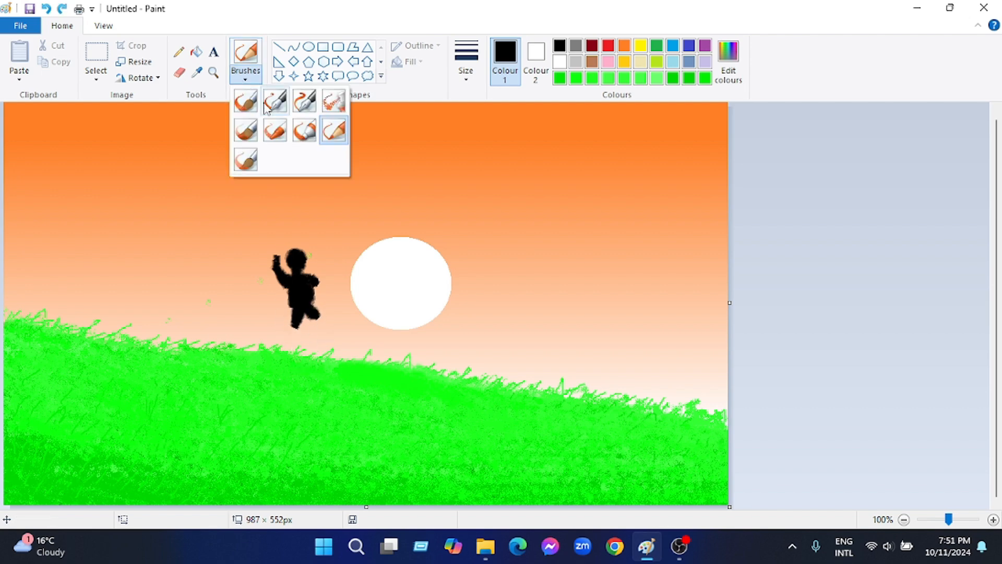
left_click(273, 130)
left_click_drag(304, 308, 323, 320)
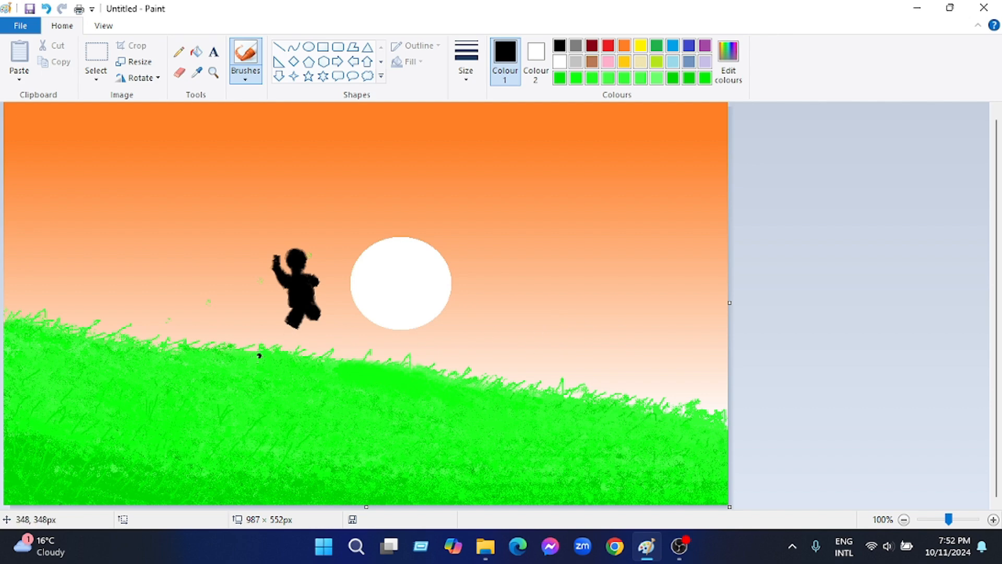
mouse_move(295, 327)
left_mouse_down()
mouse_move(270, 344)
mouse_move(294, 320)
mouse_move(283, 347)
mouse_move(290, 320)
mouse_move(300, 332)
mouse_move(297, 310)
mouse_move(326, 324)
mouse_move(314, 315)
mouse_move(316, 323)
mouse_move(317, 308)
mouse_move(340, 341)
left_mouse_up()
key("ctrl+z")
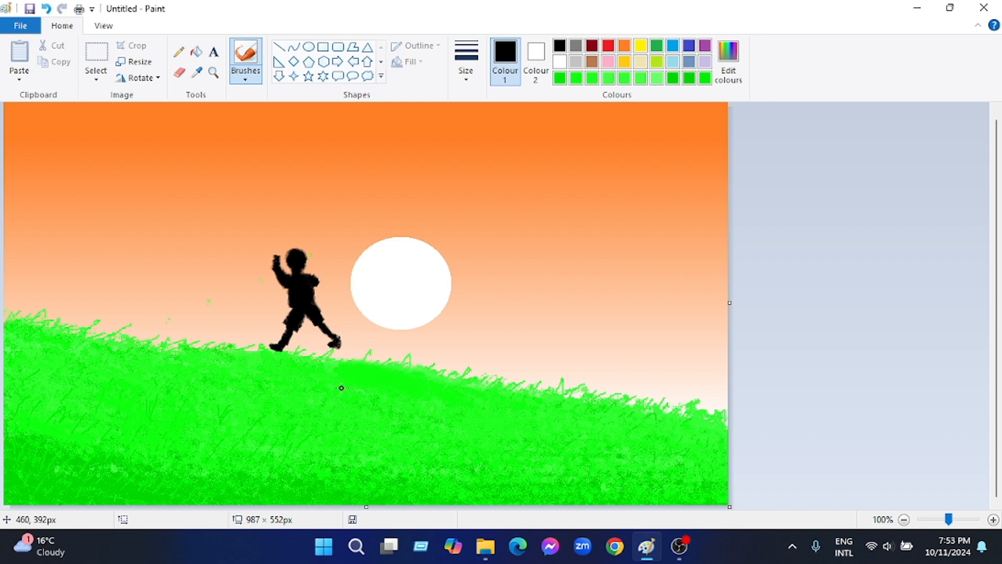
Undo the extra stroke on the figure's front foot and draw the lowered arm beside the torso
key("ctrl+z")
key("ctrl+y")
key("ctrl+z")
key("ctrl+y")
mouse_move(316, 282)
left_mouse_down()
mouse_move(333, 305)
mouse_move(322, 287)
mouse_move(314, 318)
mouse_move(328, 301)
left_mouse_up()
key("ctrl+z")
key("ctrl+z")
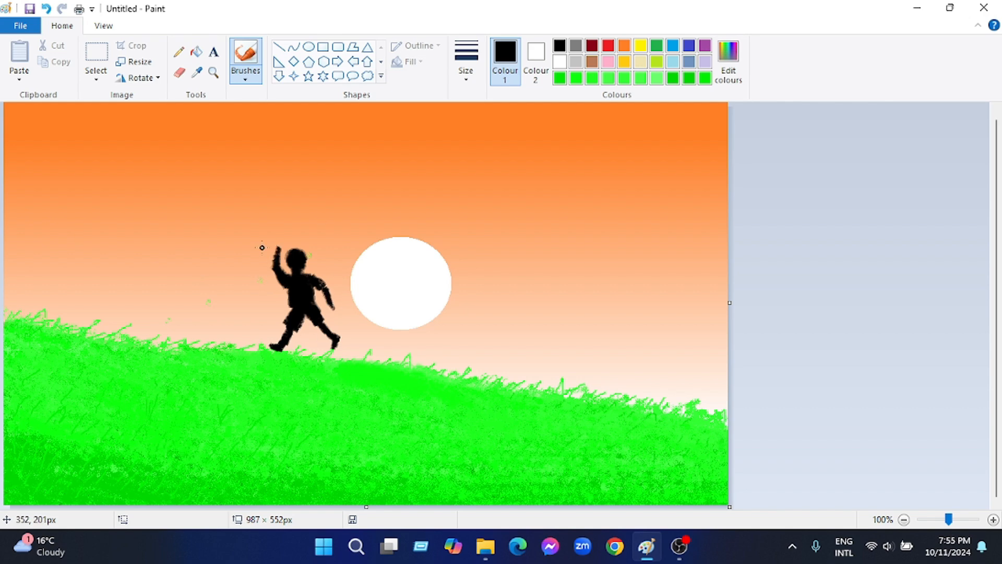
Draw the figure's hands and a short stick in the raised one, undo stray strokes and fill in the shorts
mouse_move(272, 252)
left_mouse_down()
mouse_move(297, 241)
mouse_move(281, 248)
left_mouse_up()
key("ctrl+z")
key("ctrl+z")
mouse_move(331, 312)
left_mouse_down()
mouse_move(298, 342)
mouse_move(332, 313)
mouse_move(338, 319)
mouse_move(335, 279)
mouse_move(321, 335)
mouse_move(333, 309)
left_mouse_up()
key("ctrl+z")
key("ctrl+z")
key("ctrl+z")
key("ctrl+z")
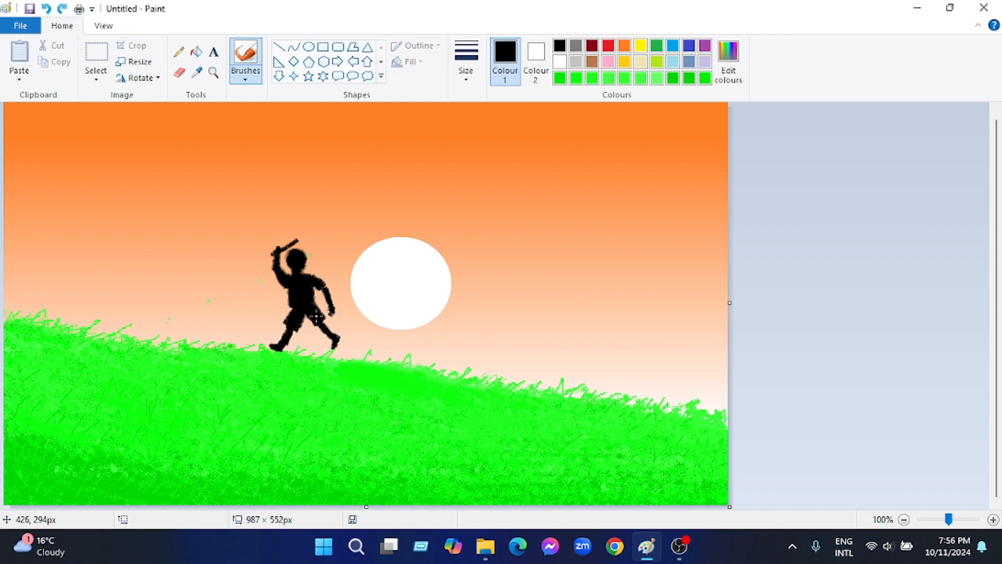
left_click_drag(317, 316, 303, 314)
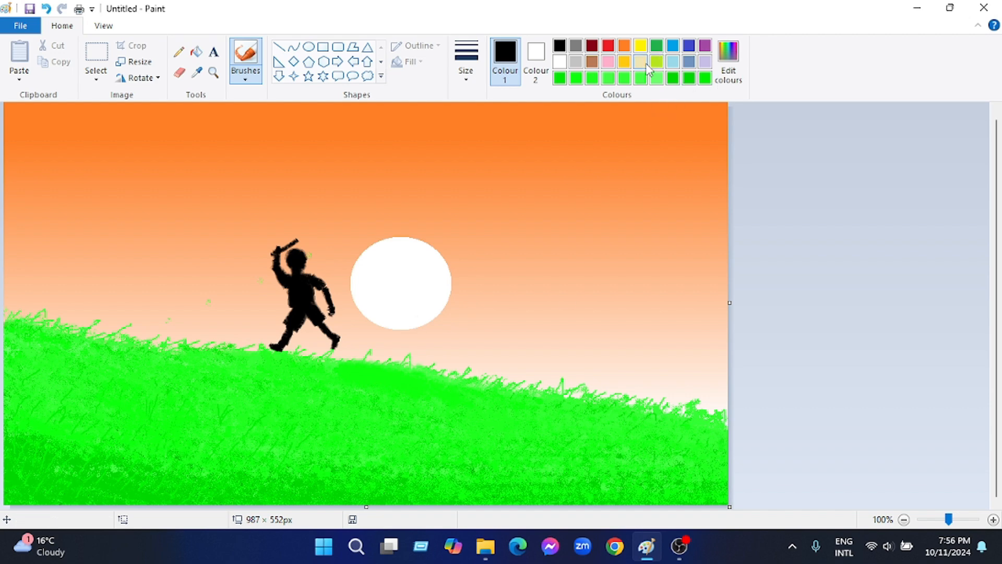
Draw a wavy red line from the stick's tip to the canvas's right edge, with green lines above and below it
left_click(657, 78)
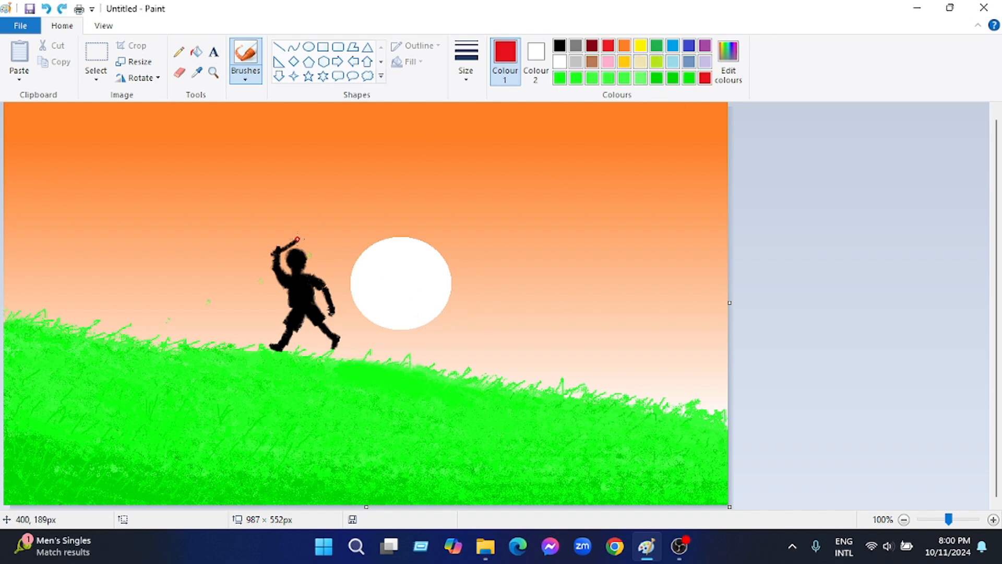
mouse_move(297, 239)
left_mouse_down()
mouse_move(480, 287)
mouse_move(727, 329)
left_mouse_up()
left_click(657, 78)
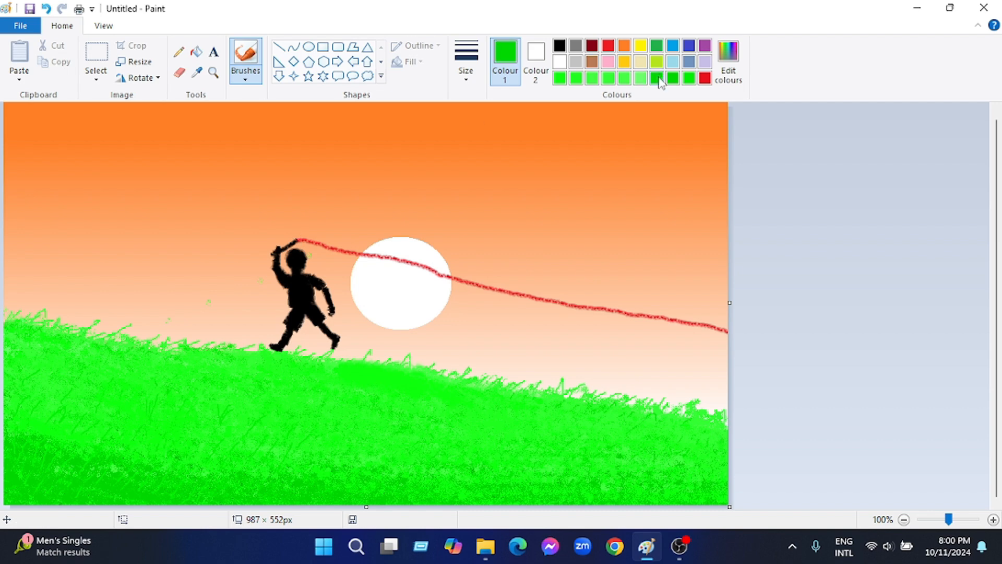
mouse_move(297, 239)
left_mouse_down()
mouse_move(643, 291)
mouse_move(730, 313)
mouse_move(422, 282)
mouse_move(729, 343)
left_mouse_up()
Thicken the ribbon's centre with red strokes from the stick to the canvas edge, undoing the misplaced ones
left_click(608, 46)
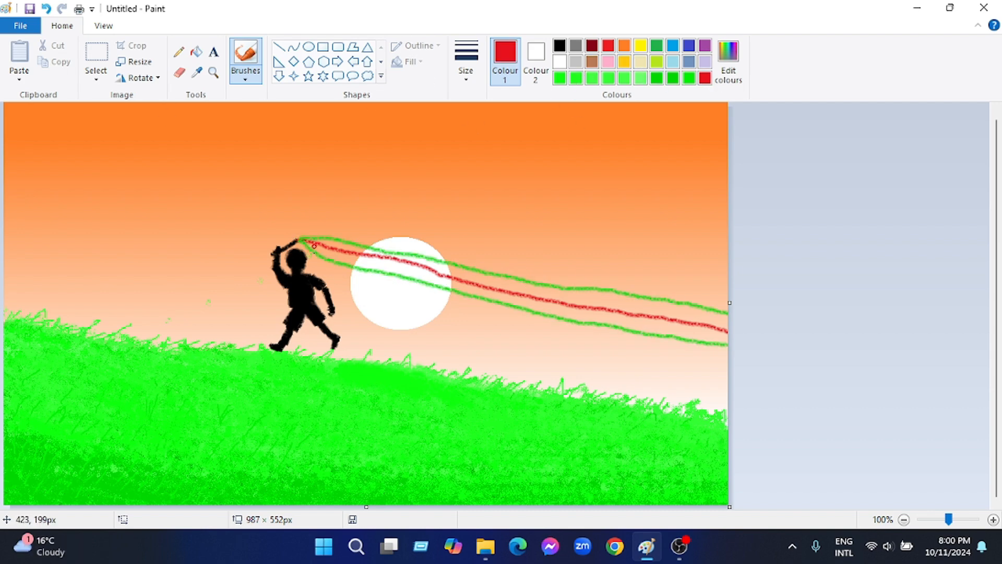
left_click_drag(314, 247, 728, 321)
left_click_drag(308, 241, 728, 331)
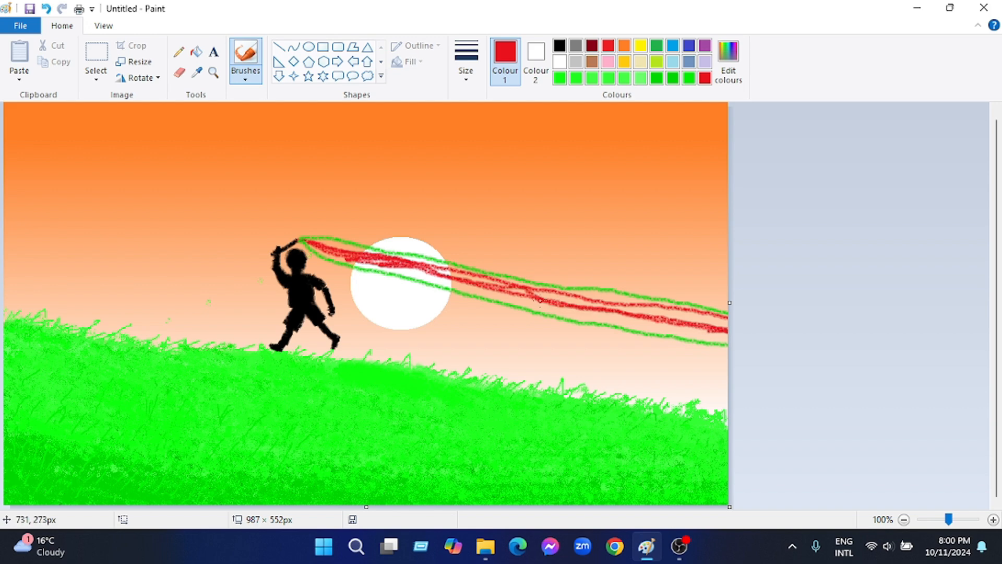
mouse_move(540, 301)
left_mouse_down()
mouse_move(695, 316)
mouse_move(599, 323)
left_mouse_up()
mouse_move(405, 266)
left_mouse_down()
mouse_move(541, 305)
mouse_move(648, 321)
mouse_move(512, 305)
left_mouse_up()
key("ctrl+z")
key("ctrl+z")
mouse_move(628, 320)
left_mouse_down()
mouse_move(480, 294)
mouse_move(688, 324)
left_mouse_up()
Fill the ribbon's lower band with green strokes, undoing the misplaced ones
key("ctrl+z")
left_click(671, 81)
mouse_move(425, 279)
left_mouse_down()
mouse_move(472, 283)
mouse_move(404, 276)
left_mouse_up()
key("ctrl+z")
mouse_move(307, 245)
left_mouse_down()
mouse_move(430, 284)
mouse_move(613, 317)
left_mouse_up()
key("ctrl+z")
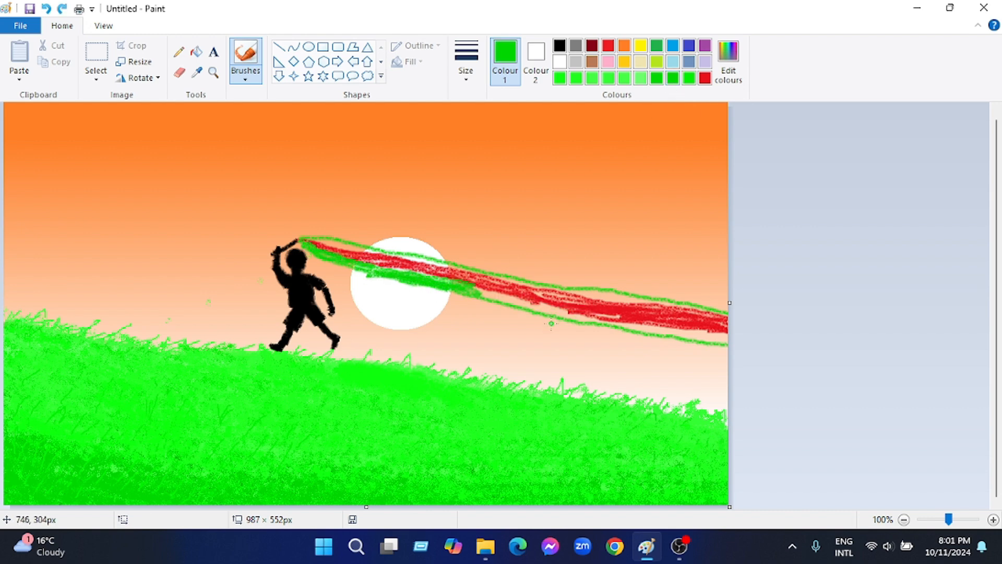
mouse_move(478, 290)
left_mouse_down()
mouse_move(728, 343)
mouse_move(728, 333)
mouse_move(599, 337)
mouse_move(552, 313)
mouse_move(650, 333)
left_mouse_up()
key("ctrl+z")
key("ctrl+z")
left_click_drag(585, 326, 521, 314)
Fill the ribbon's upper band with green strokes and reinforce its red centre stripe
left_click_drag(317, 245, 368, 252)
mouse_move(305, 241)
left_mouse_down()
mouse_move(329, 237)
mouse_move(573, 298)
mouse_move(727, 303)
left_mouse_up()
left_click_drag(642, 308, 598, 305)
left_click_drag(350, 245, 665, 295)
left_click(705, 77)
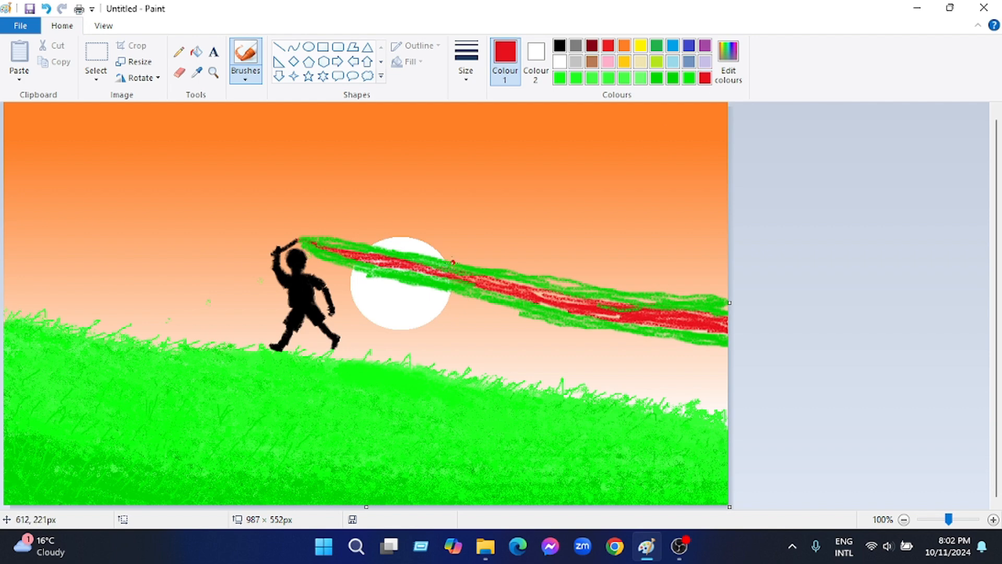
mouse_move(454, 264)
left_mouse_down()
mouse_move(544, 299)
mouse_move(676, 329)
mouse_move(696, 321)
left_mouse_up()
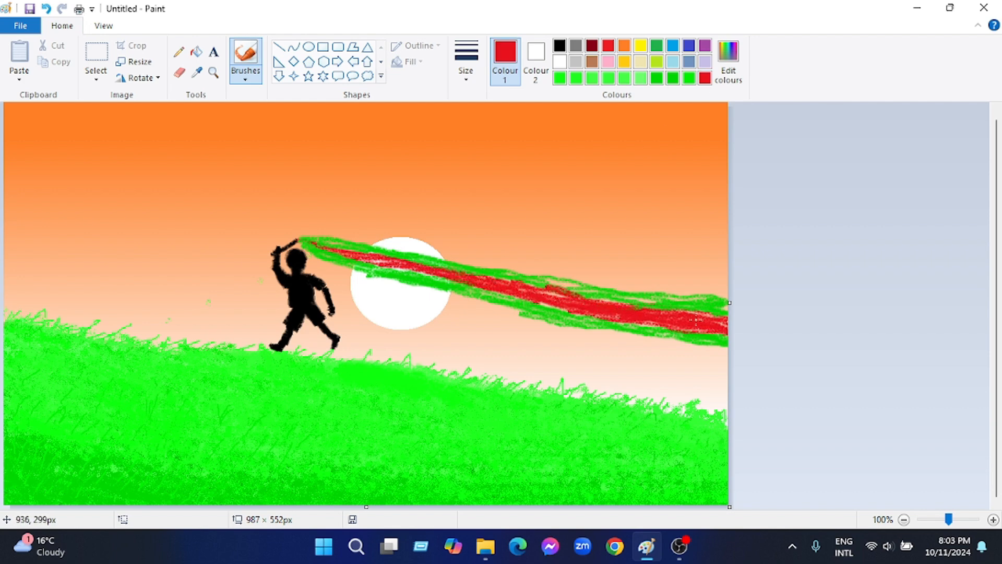
Widen the ribbon's green bands toward the canvas's right edge, undoing the misplaced strokes
left_click(659, 79)
left_click_drag(643, 293, 712, 299)
mouse_move(710, 296)
left_mouse_down()
mouse_move(728, 288)
mouse_move(727, 310)
left_mouse_up()
left_click(46, 9)
left_click_drag(487, 302, 694, 347)
key("ctrl+z")
mouse_move(604, 332)
left_mouse_down()
mouse_move(727, 352)
mouse_move(631, 340)
mouse_move(709, 353)
mouse_move(693, 347)
left_mouse_up()
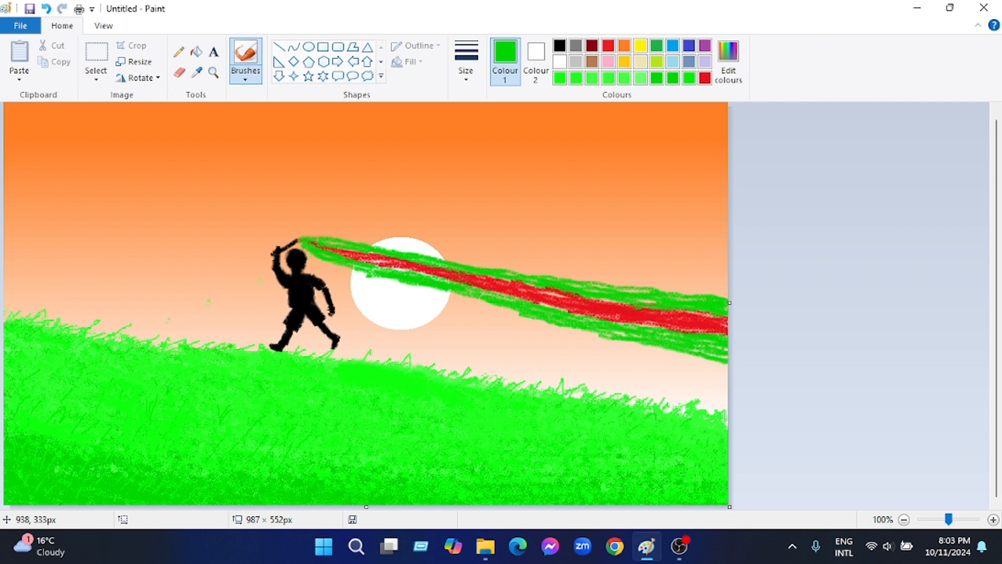
Undo the stray green marks and widen the ribbon's red stripe with further red strokes along its length
mouse_move(406, 261)
left_mouse_down()
mouse_move(336, 250)
mouse_move(465, 272)
left_mouse_up()
key("ctrl+z")
mouse_move(332, 248)
left_mouse_down()
mouse_move(369, 255)
mouse_move(308, 244)
mouse_move(447, 277)
mouse_move(351, 252)
left_mouse_up()
left_click(220, 323)
left_click(705, 78)
key("ctrl+z")
mouse_move(371, 259)
left_mouse_down()
mouse_move(559, 305)
mouse_move(453, 284)
left_mouse_up()
mouse_move(461, 286)
left_mouse_down()
mouse_move(540, 291)
mouse_move(707, 337)
mouse_move(636, 326)
left_mouse_up()
left_click(673, 78)
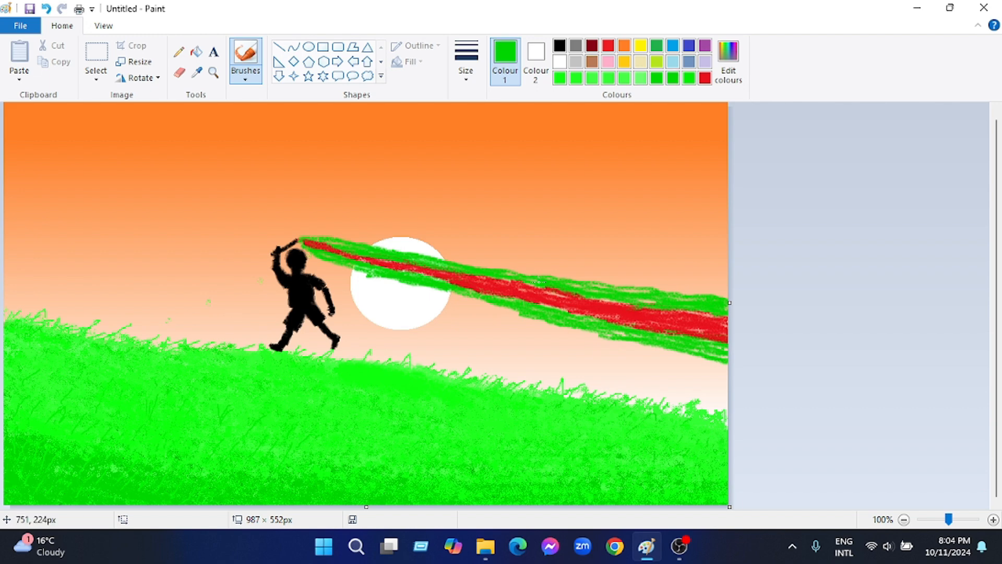
Add further green strokes along the lower edge of the ribbon, from the sun toward the canvas's right side
left_click_drag(474, 299, 617, 338)
left_click_drag(352, 272, 524, 318)
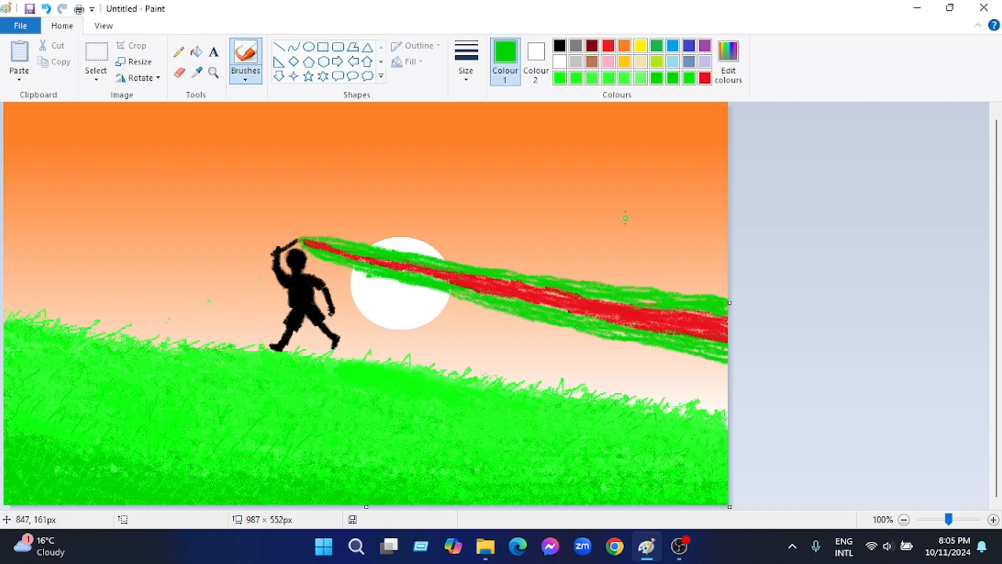
Paint a curved black tree trunk rising from the hill at the canvas's left edge, undoing the misplaced strokes
left_click(560, 46)
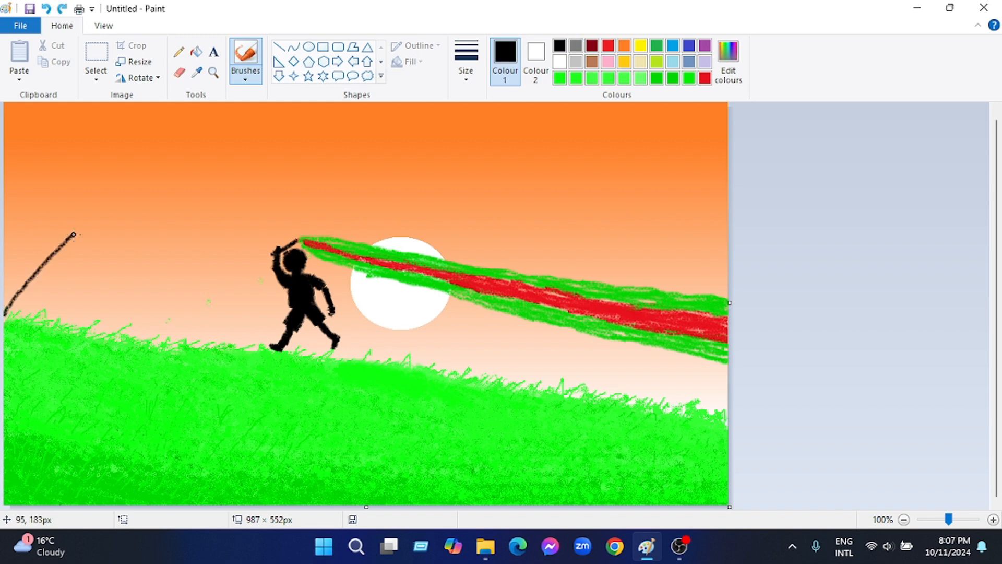
key("ctrl+z")
left_click_drag(4, 307, 44, 257)
key("ctrl+z")
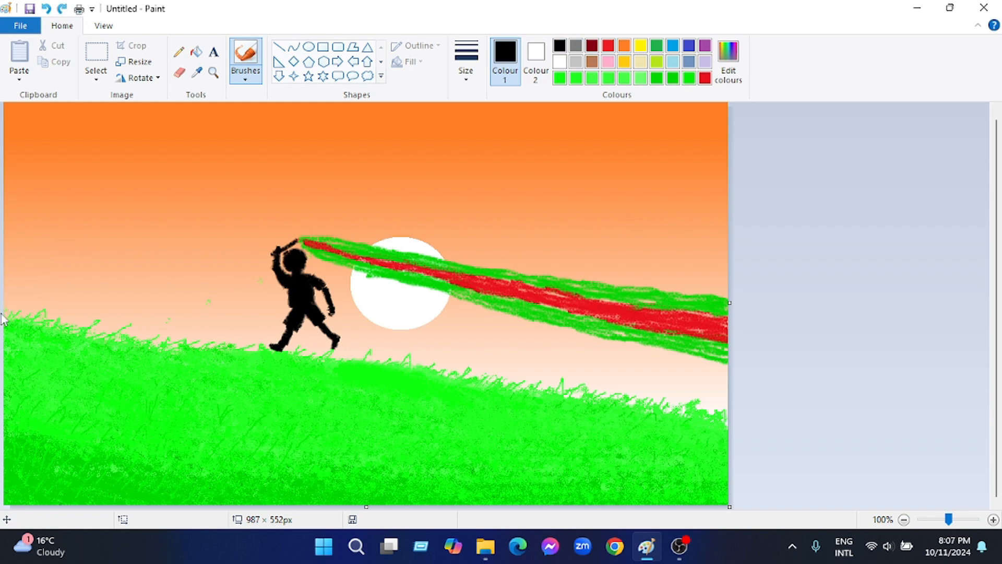
mouse_move(5, 308)
left_mouse_down()
mouse_move(39, 259)
mouse_move(34, 186)
mouse_move(38, 250)
left_mouse_up()
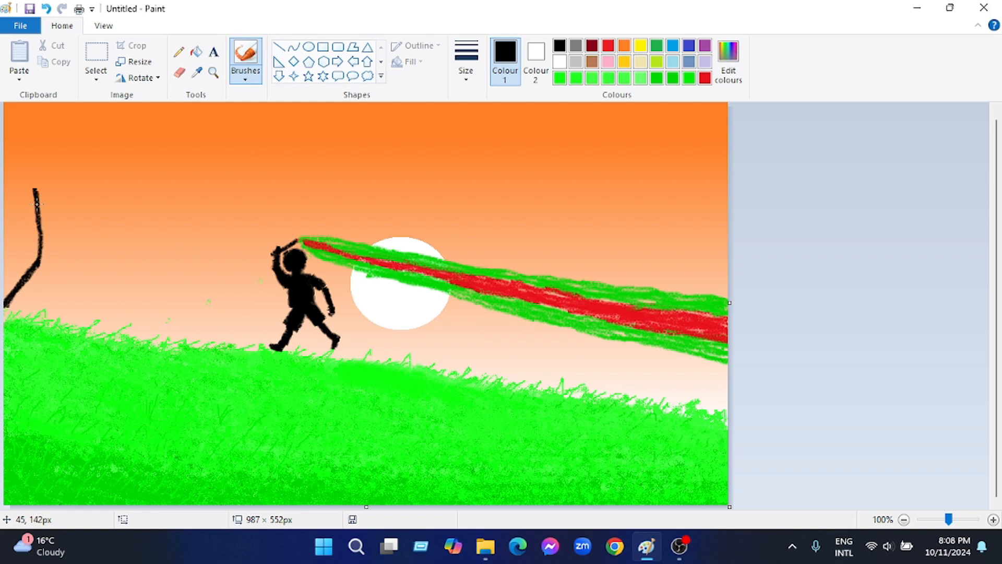
left_click_drag(37, 202, 38, 261)
left_click_drag(34, 262, 4, 208)
left_click_drag(14, 230, 15, 182)
key("ctrl+z")
key("ctrl+z")
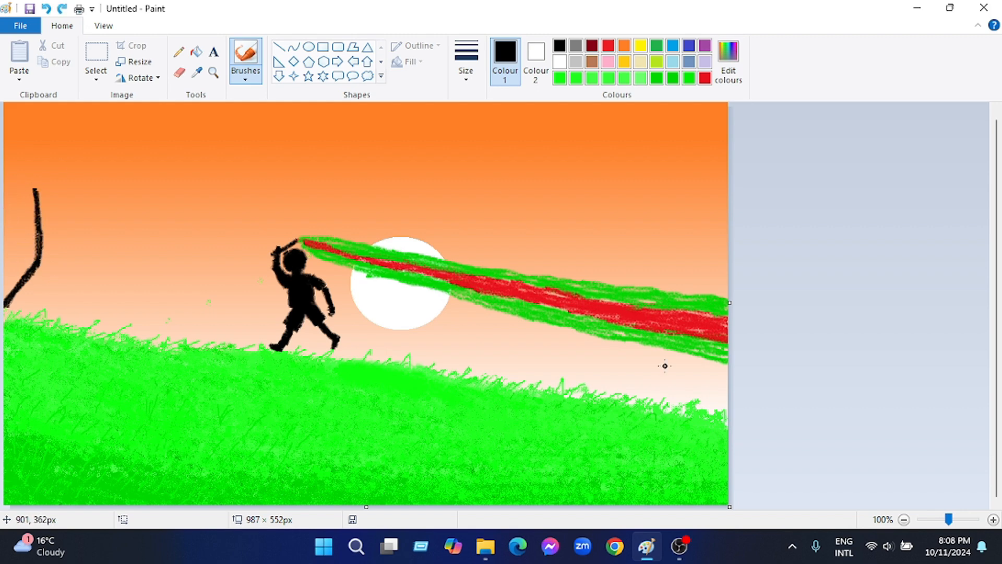
Draw a second black limb on the tree and thin forked branches reaching out to its right
left_click_drag(37, 276, 11, 173)
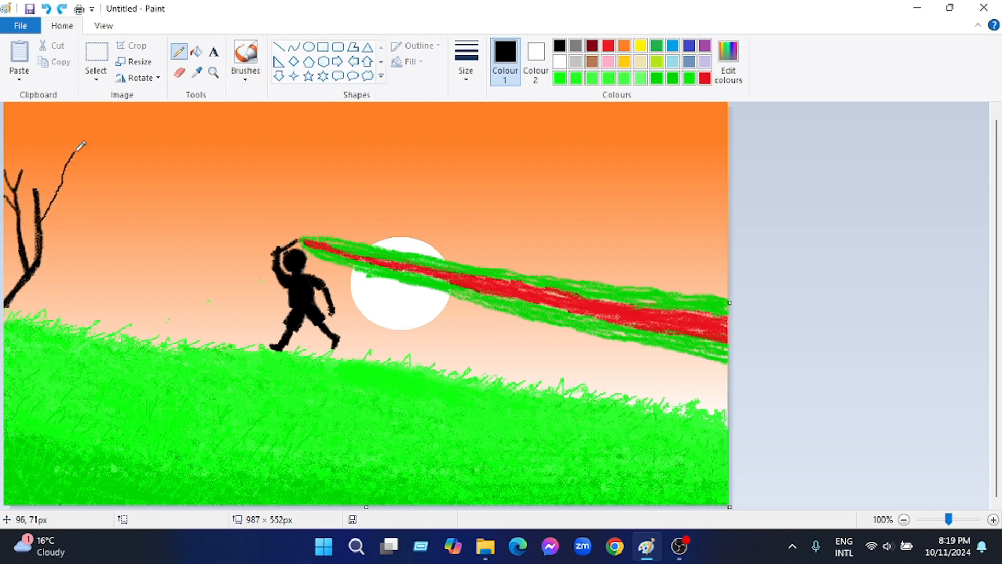
left_click_drag(75, 152, 89, 135)
mouse_move(41, 220)
left_mouse_down()
mouse_move(62, 189)
mouse_move(54, 197)
mouse_move(49, 134)
left_mouse_up()
left_click_drag(51, 147, 62, 127)
mouse_move(56, 163)
left_mouse_down()
mouse_move(41, 148)
mouse_move(70, 134)
left_mouse_up()
left_click_drag(73, 157, 98, 137)
left_click_drag(60, 193, 157, 140)
mouse_move(112, 156)
left_mouse_down()
mouse_move(129, 140)
mouse_move(141, 163)
left_mouse_up()
mouse_move(135, 151)
left_mouse_down()
mouse_move(161, 133)
mouse_move(180, 139)
left_mouse_up()
left_click_drag(40, 263, 132, 209)
Undo the misplaced twigs and add short black twigs to the upper ends of the tree's two main limbs
mouse_move(35, 189)
left_mouse_down()
mouse_move(20, 119)
mouse_move(34, 191)
mouse_move(24, 141)
left_mouse_up()
key("ctrl+z")
key("ctrl+z")
key("ctrl+z")
left_click_drag(27, 152, 36, 124)
left_click_drag(27, 154, 16, 132)
left_click_drag(31, 167, 35, 153)
left_click_drag(34, 191, 42, 169)
left_click_drag(14, 186, 10, 147)
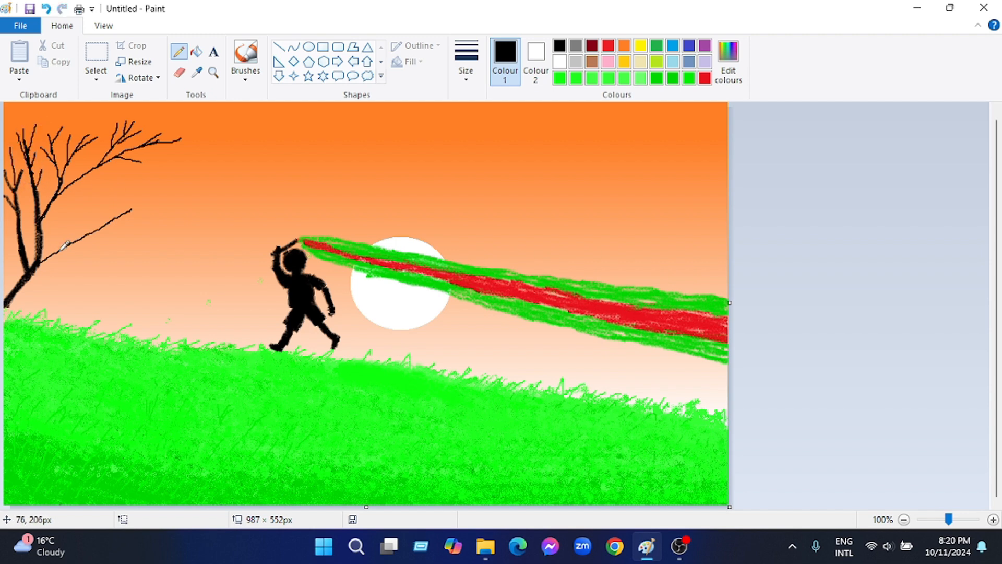
Draw thin black lower branches with short side twigs on the tree's right side
mouse_move(54, 253)
left_mouse_down()
mouse_move(65, 233)
mouse_move(133, 200)
left_mouse_up()
left_click_drag(42, 230, 108, 190)
left_click_drag(63, 221, 75, 202)
left_click_drag(89, 204, 96, 188)
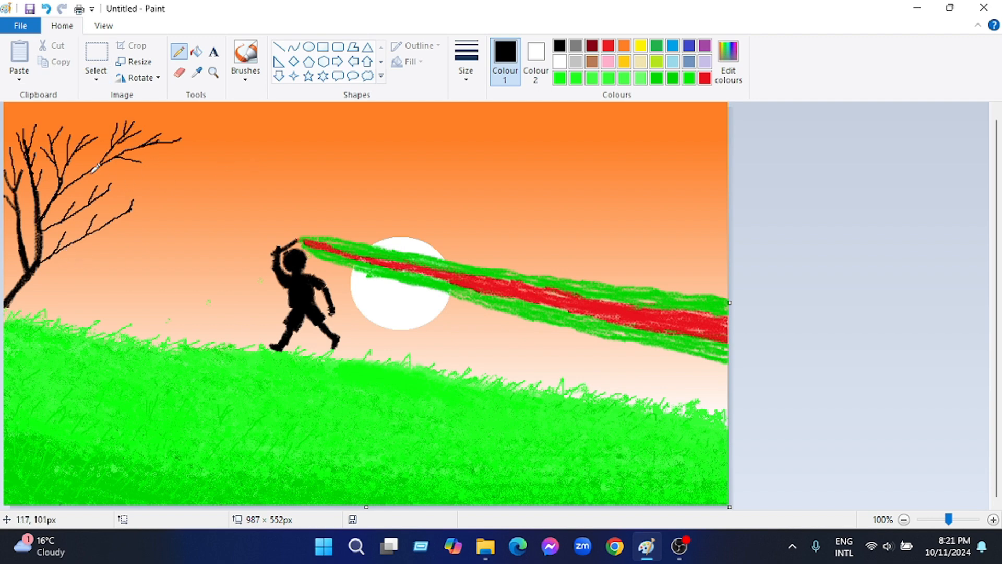
Choose white and the Airbrush for blossoms on the tree's right branch tips, undoing the misplaced dabs
left_click(560, 62)
left_click(245, 76)
left_click(336, 101)
left_click_drag(159, 134, 181, 142)
mouse_move(170, 141)
left_mouse_down()
mouse_move(157, 141)
mouse_move(183, 149)
left_mouse_up()
key("ctrl+z")
key("ctrl+z")
key("ctrl+z")
key("ctrl+z")
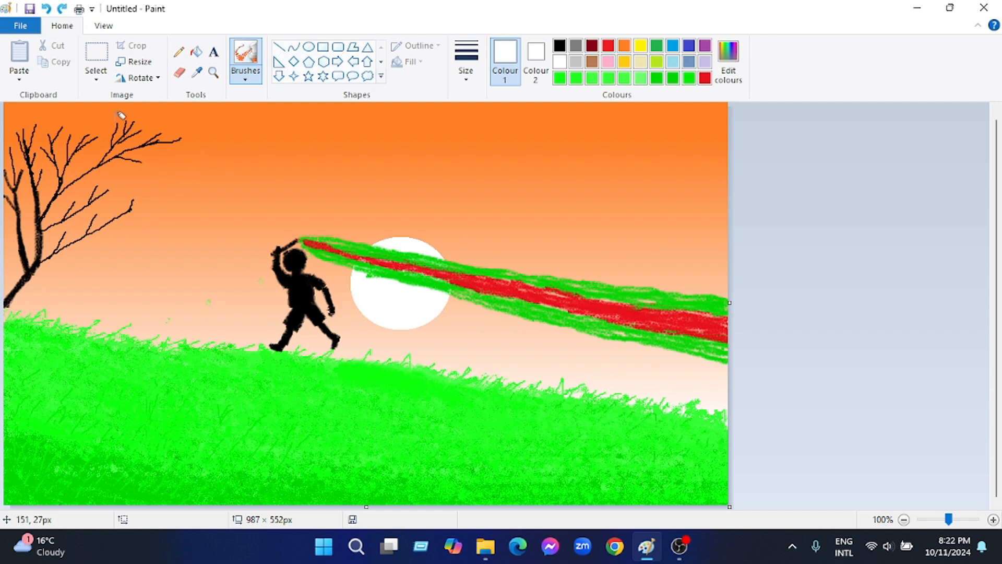
mouse_move(116, 118)
left_mouse_down()
mouse_move(183, 134)
mouse_move(133, 170)
mouse_move(136, 201)
mouse_move(106, 179)
left_mouse_up()
key("ctrl+z")
key("ctrl+z")
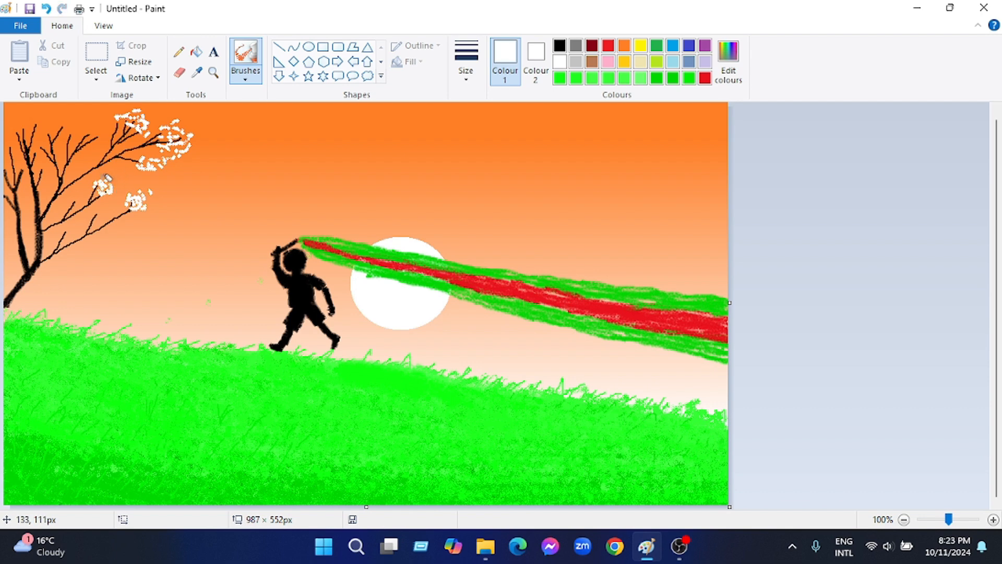
Dab white blossoms over the tree's upper twigs, right crown and lower side branches
mouse_move(15, 116)
left_mouse_down()
mouse_move(23, 126)
mouse_move(37, 112)
mouse_move(16, 152)
mouse_move(61, 123)
mouse_move(45, 136)
mouse_move(101, 135)
left_mouse_up()
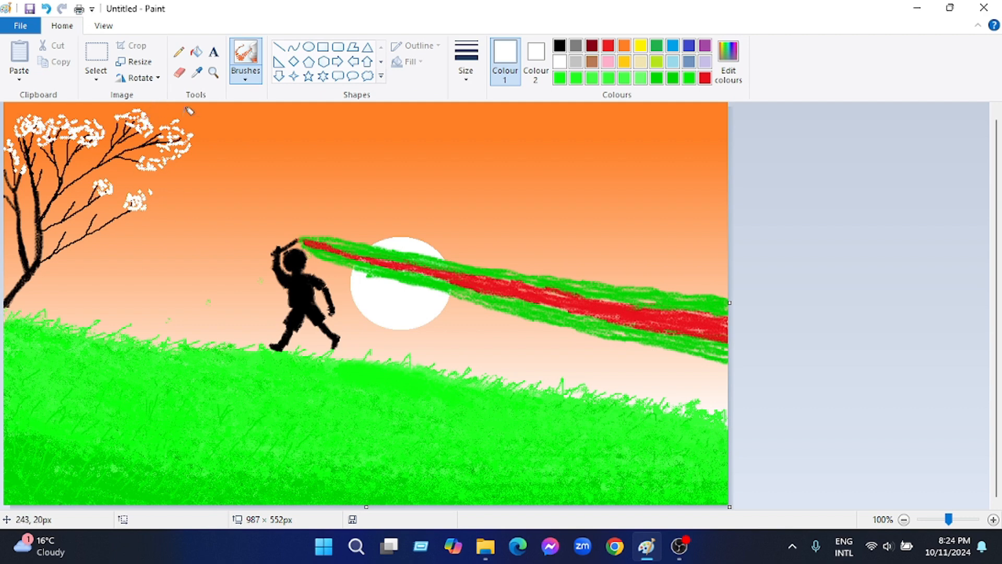
left_click_drag(174, 124, 160, 145)
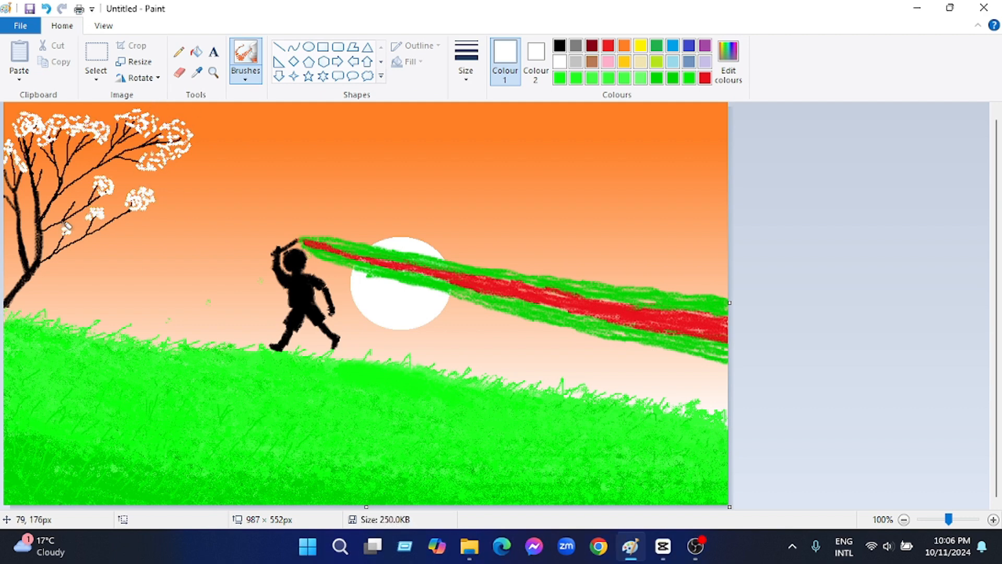
mouse_move(65, 227)
left_mouse_down()
mouse_move(77, 198)
mouse_move(68, 170)
mouse_move(69, 197)
left_mouse_up()
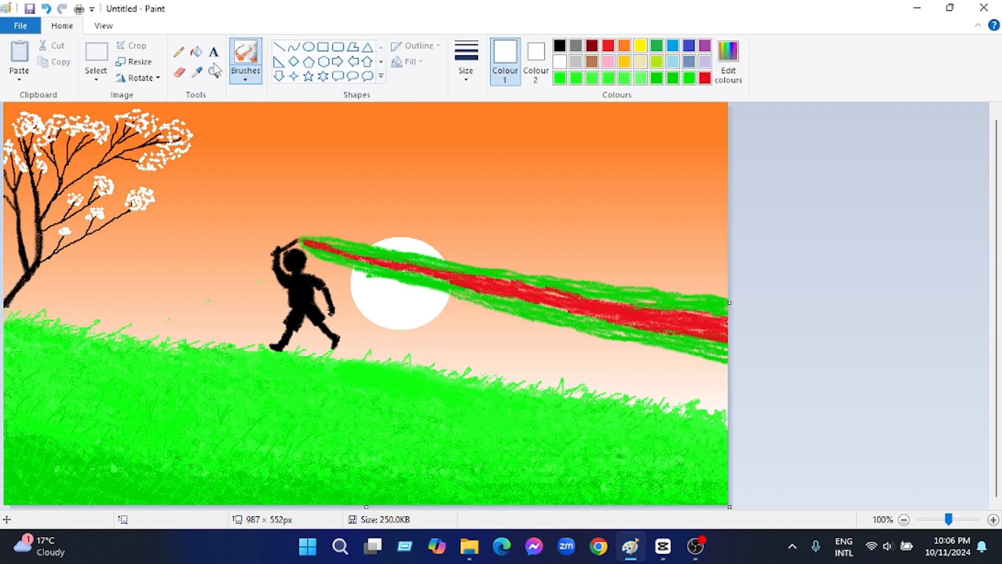
Extend the base of the tree trunk to the grass in black with the Brush, undoing the overly thick stroke
left_click(179, 73)
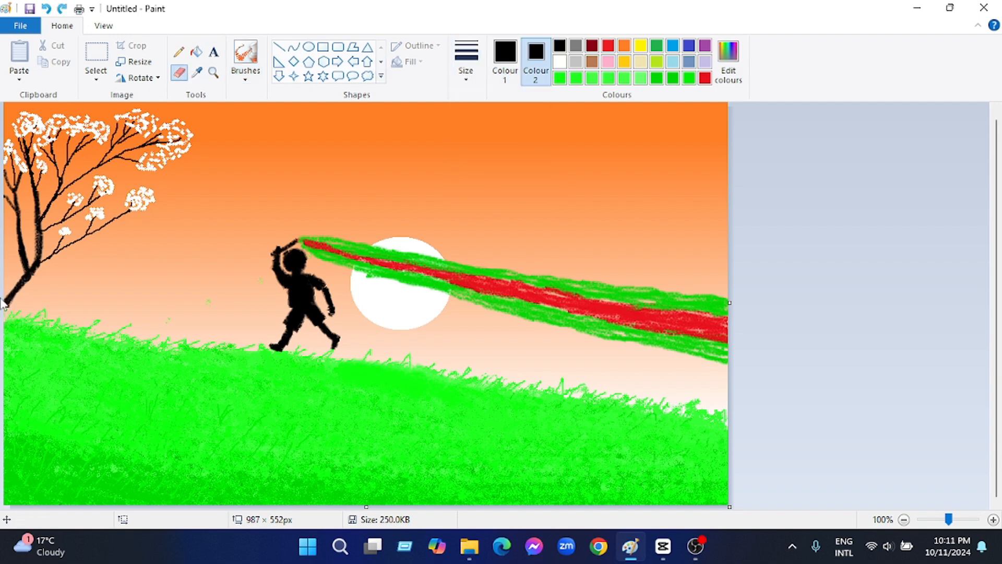
left_click(246, 78)
left_click(244, 98)
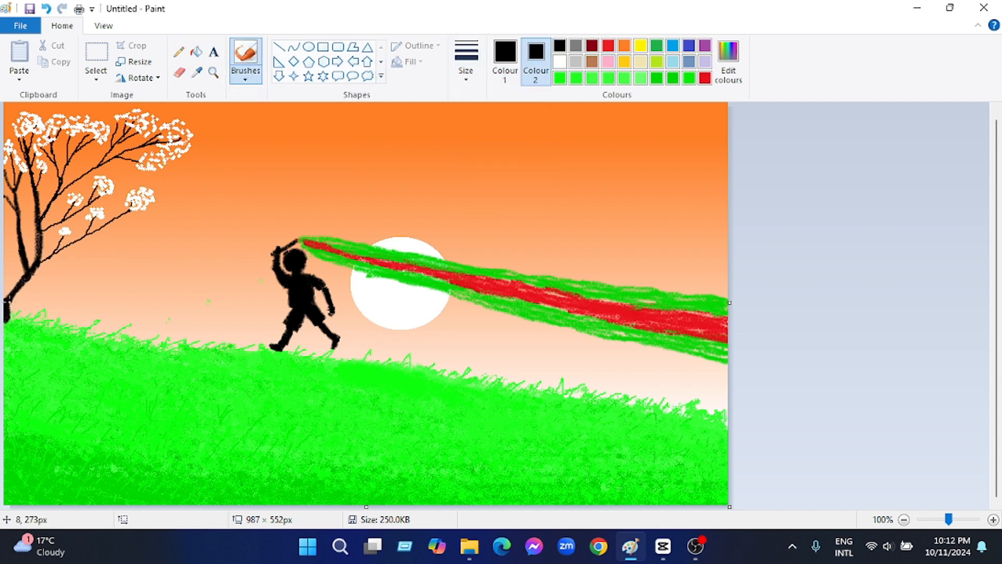
key("ctrl+z")
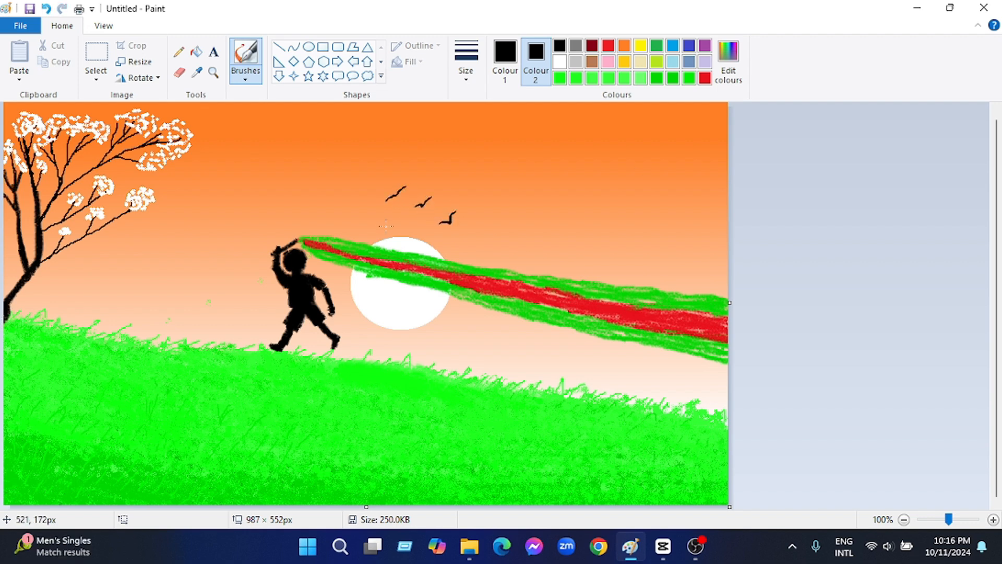
Undo the strokes of the leftmost black bird above the sun
key("ctrl+z")
key("ctrl+z")
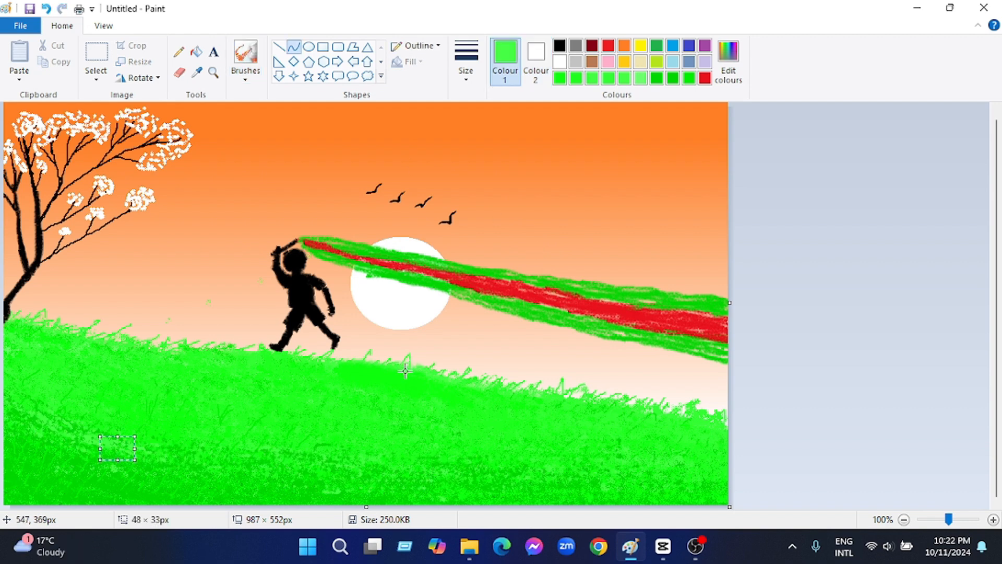
Airbrush darker and brighter green texture across the hill's lower slope
left_click(333, 491)
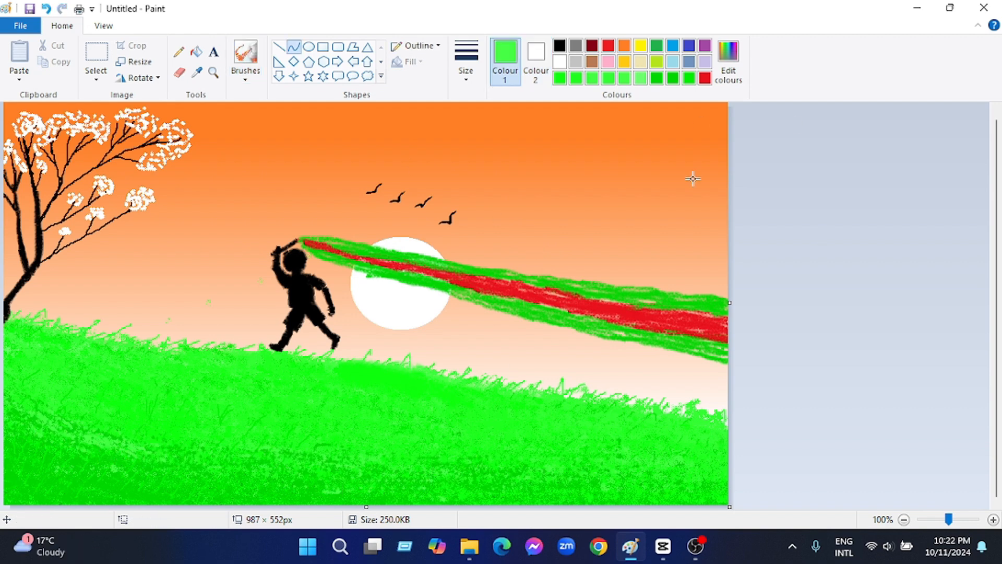
left_click(246, 54)
left_click(684, 81)
left_click_drag(317, 487, 335, 484)
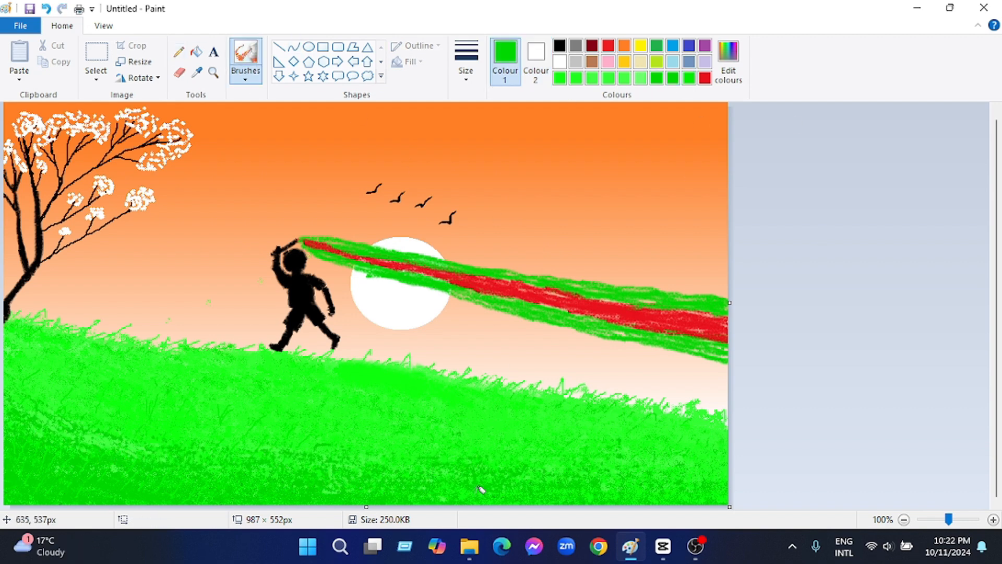
left_click(673, 78)
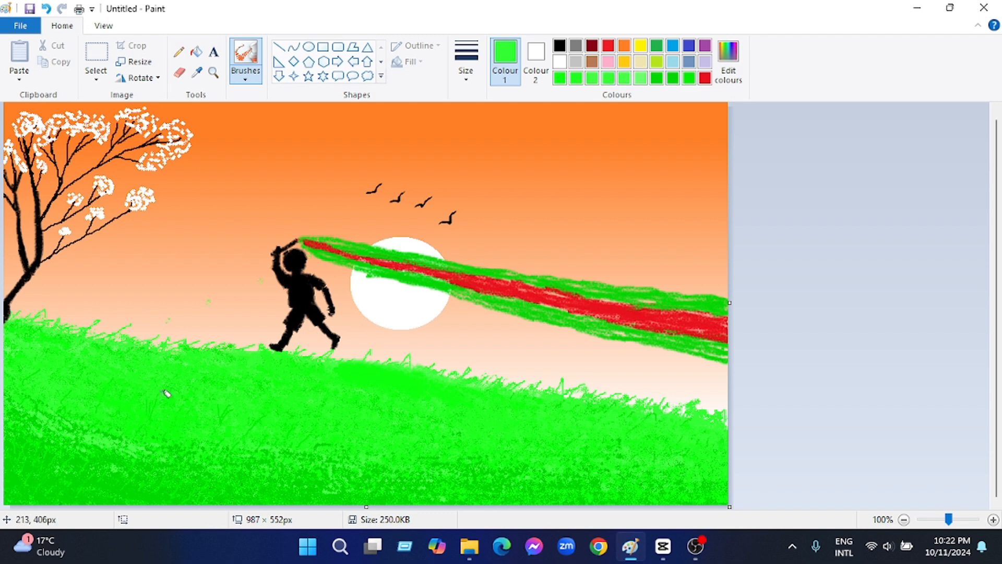
Draw short darker green grass blades on the hill's left slope with Calligraphy brush 2
left_click(656, 81)
left_click(246, 77)
left_click(305, 101)
left_click_drag(128, 398, 134, 387)
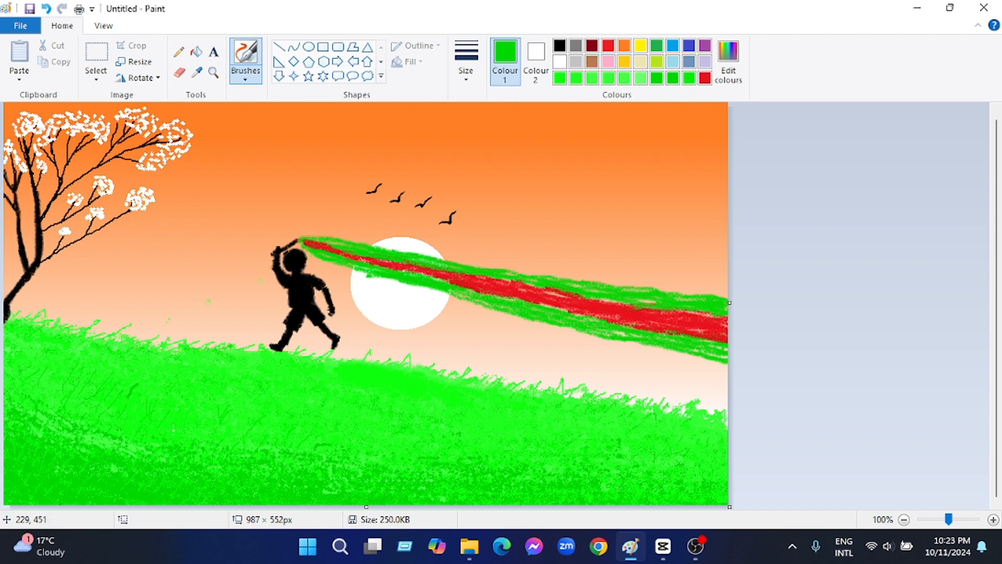
Choose a lighter green and the Crayon brush for texturing the hill's left slope
left_click(642, 79)
left_click(245, 77)
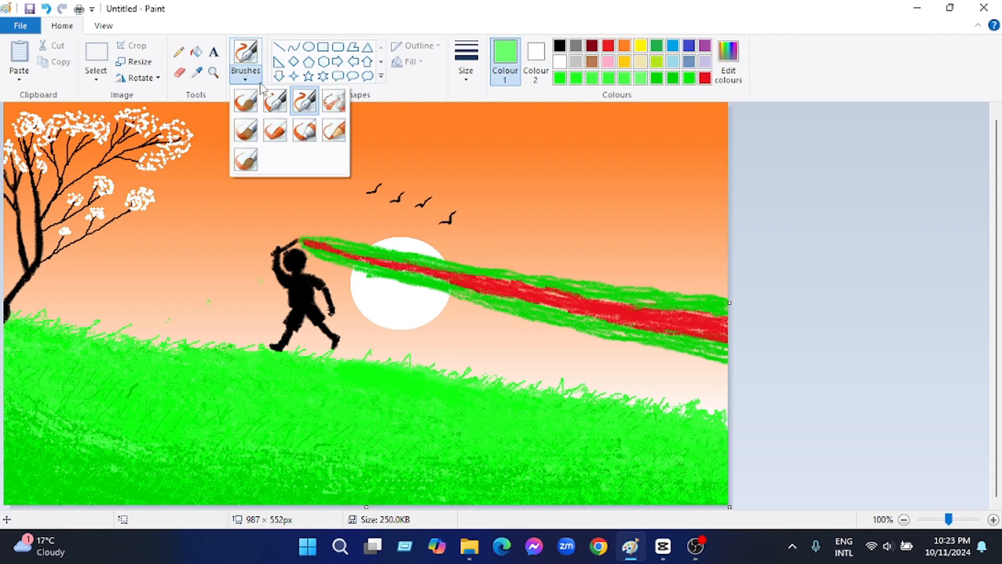
left_click(273, 130)
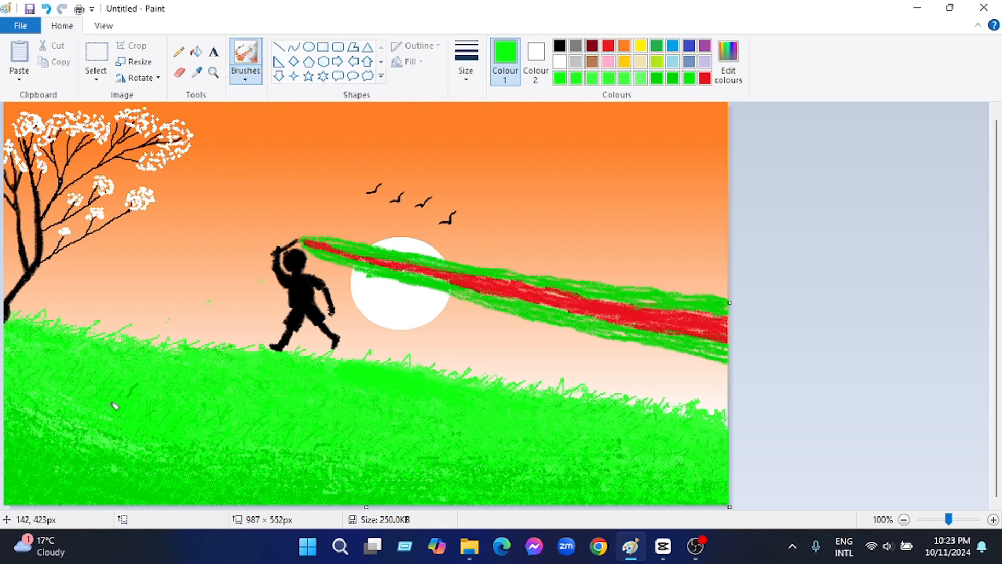